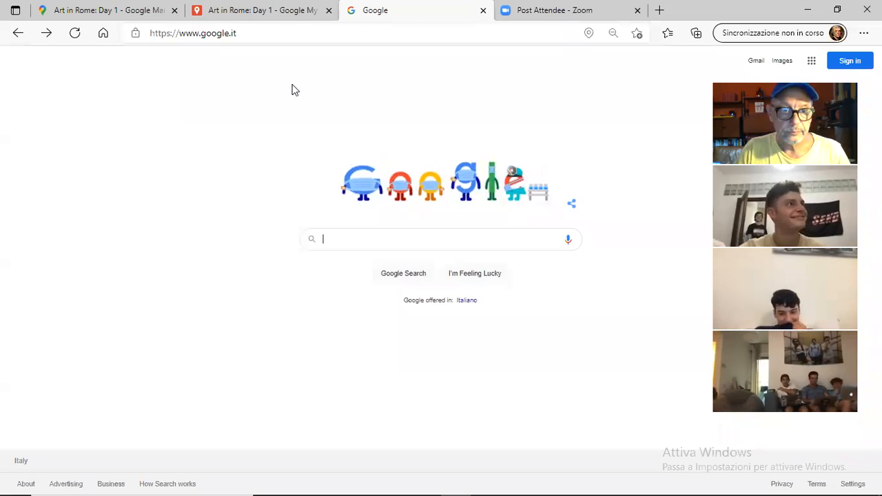
Step: Open the sign-up form for creating a Google account for personal use
left_click_drag(292, 85, 169, 77)
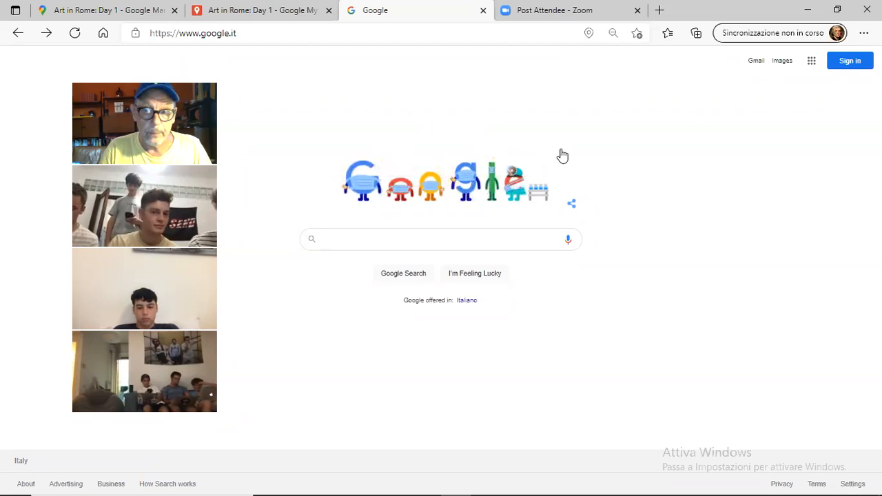
left_click(842, 62)
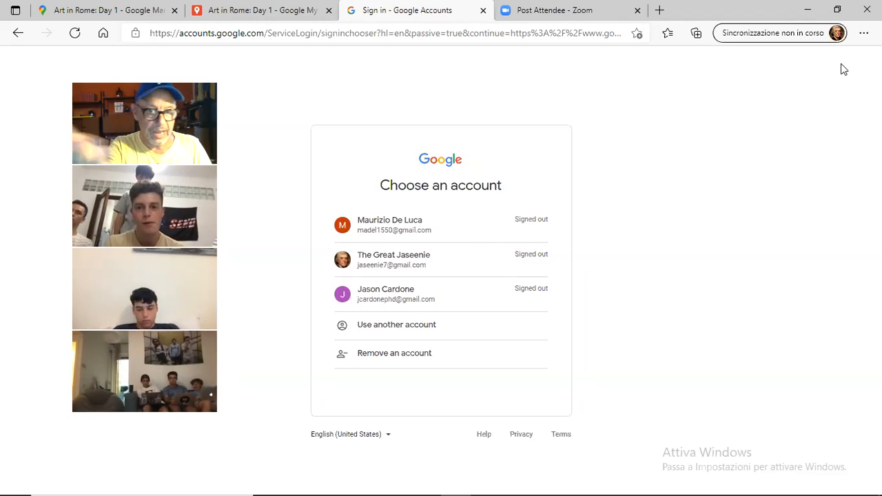
left_click(432, 332)
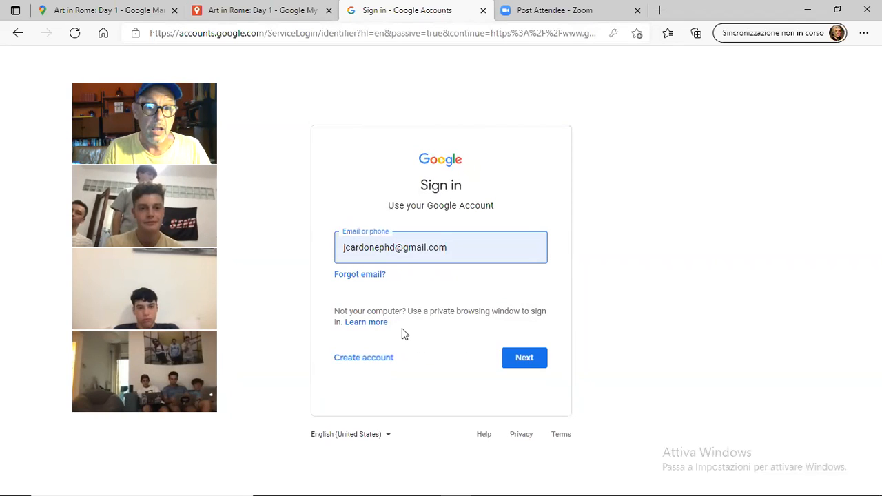
left_click(383, 360)
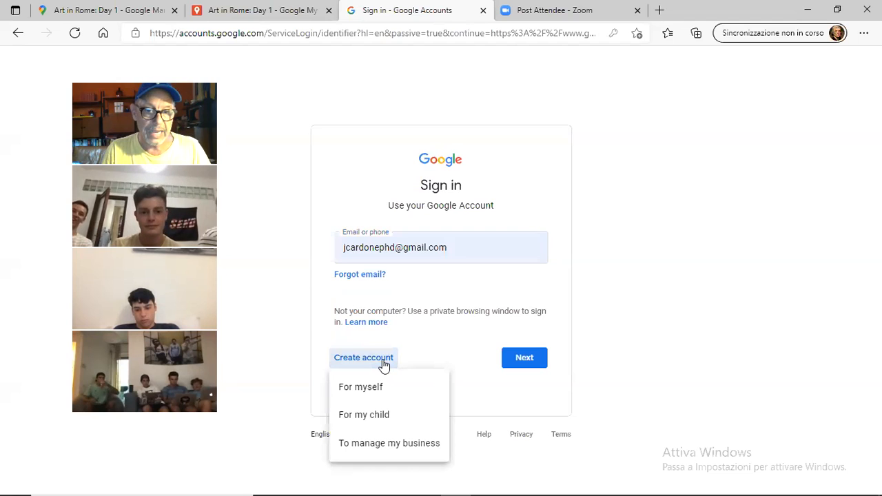
left_click(375, 387)
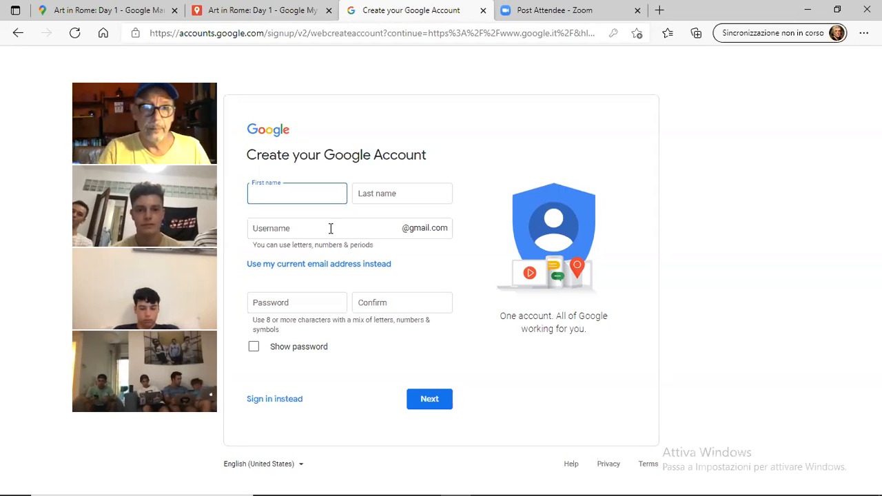
left_click(483, 96)
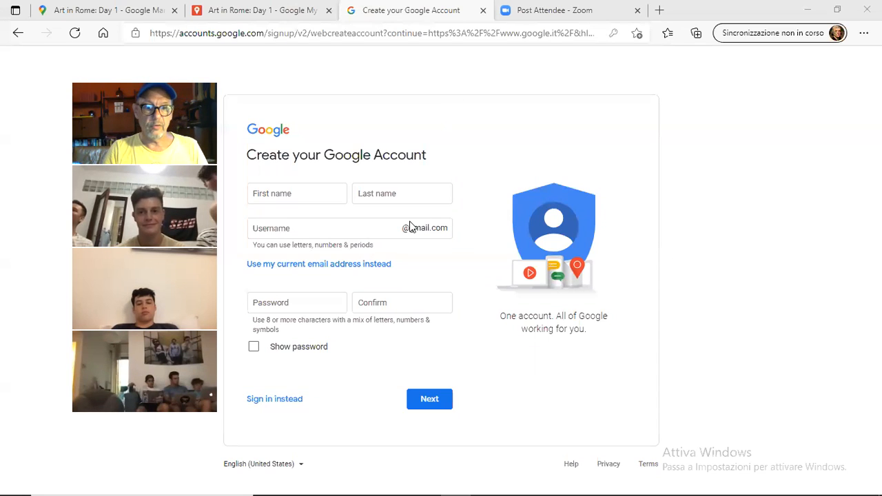
Step: Return to sign-in, choose the saved account with the purple J avatar, and sign in with the account password
left_click(283, 400)
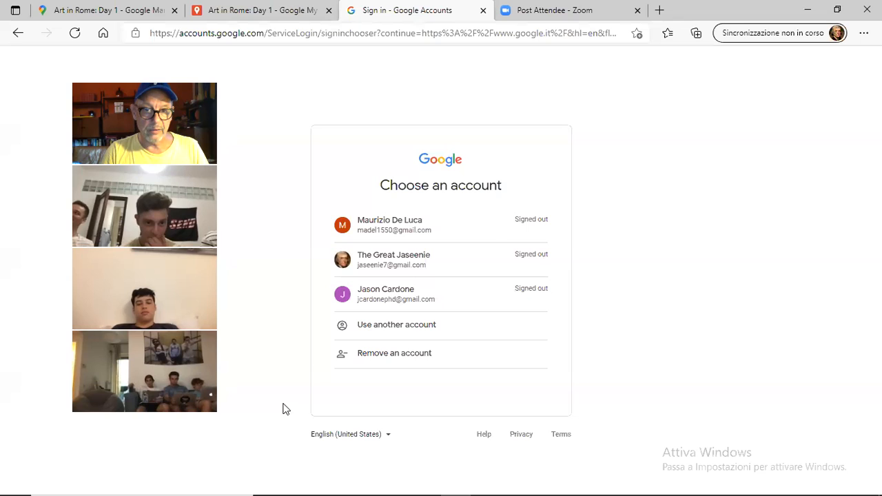
left_click(415, 298)
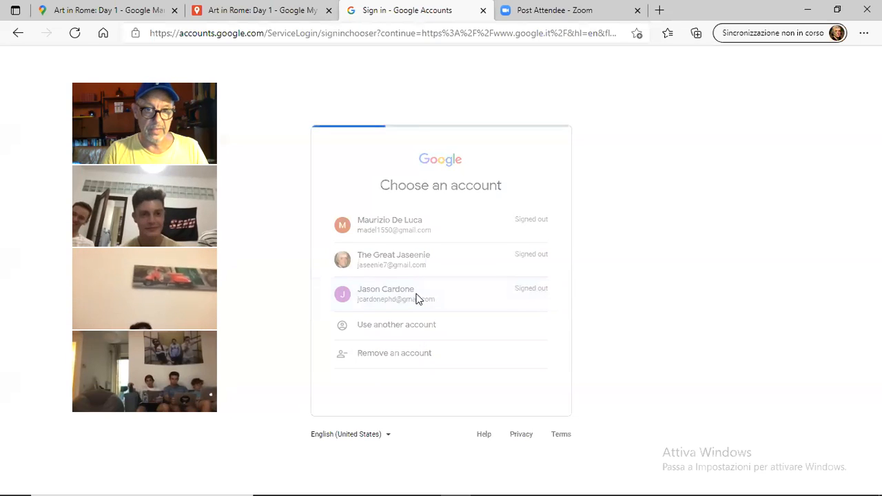
type("••••••••••")
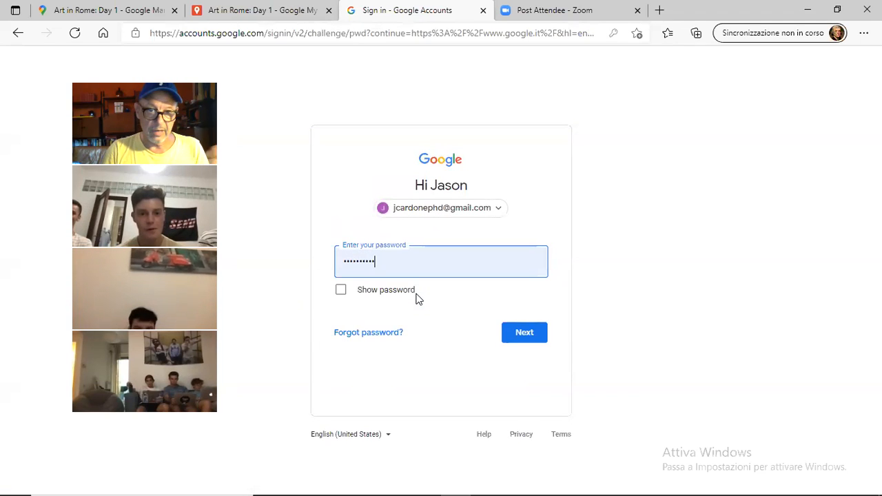
left_click(522, 333)
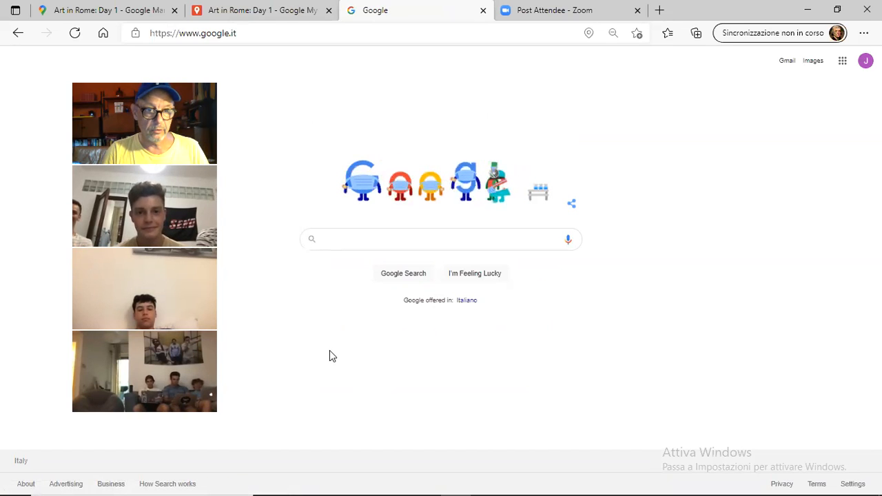
Step: Browse the available Google apps and open Google Maps
left_click(842, 63)
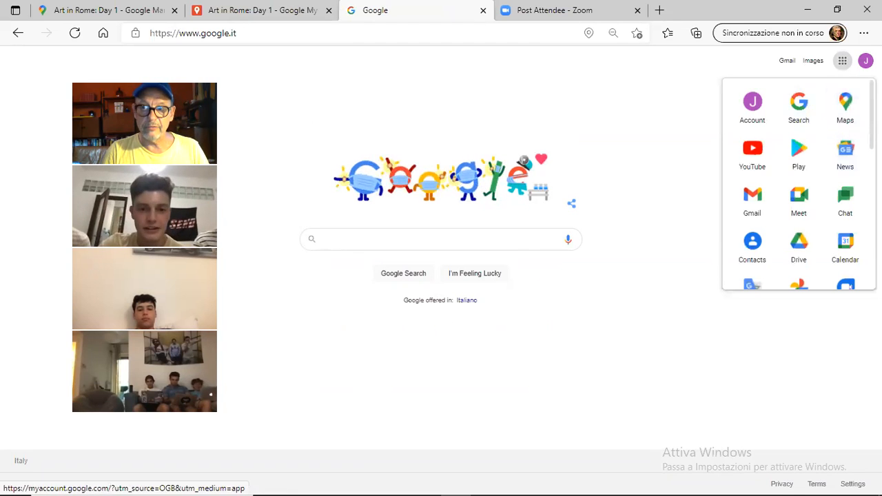
scroll(848, 206, "down", 6)
scroll(852, 269, "up", 3)
scroll(853, 131, "up", 3)
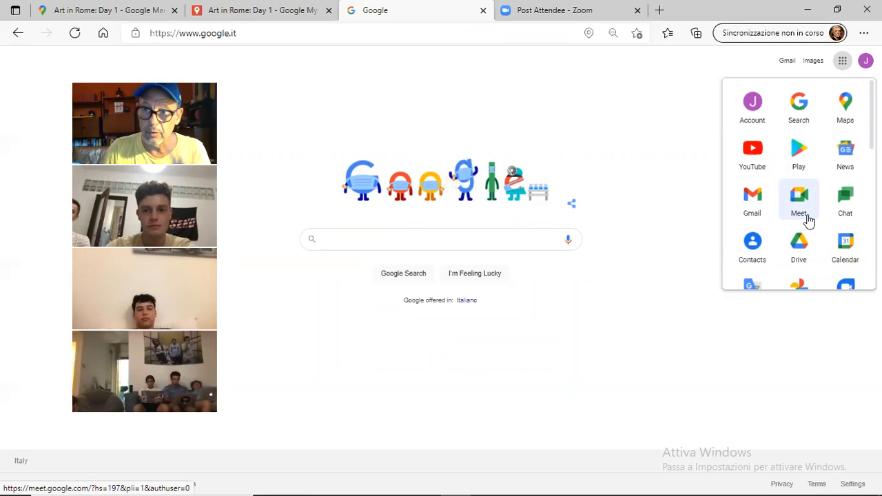
left_click(843, 103)
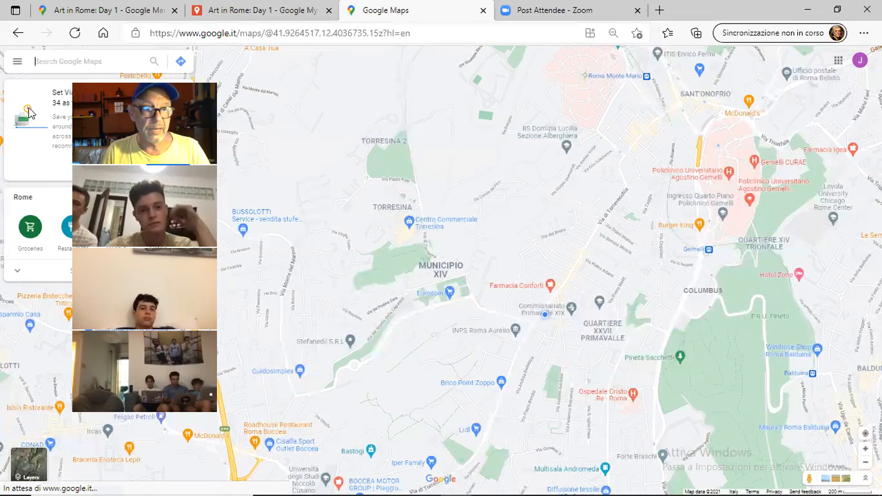
Step: Find the custom map "Art in Rome: Day 1" among the saved places and open it in My Maps
left_click(17, 64)
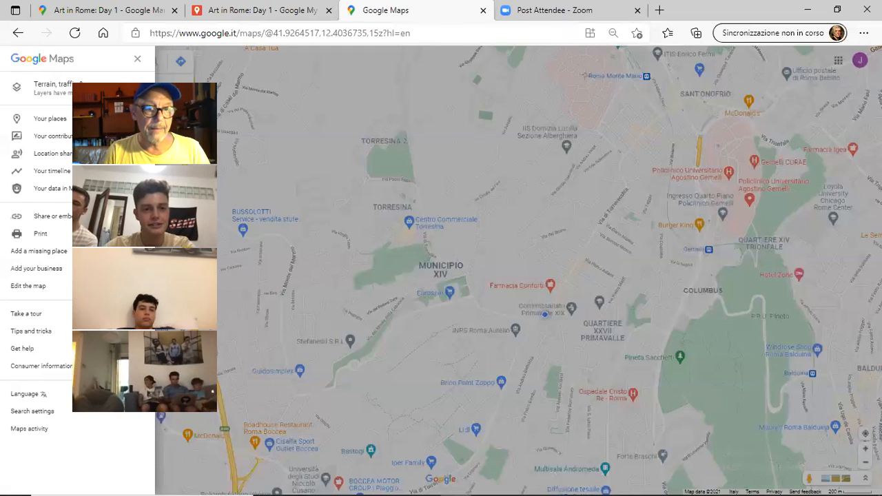
left_click_drag(176, 81, 456, 123)
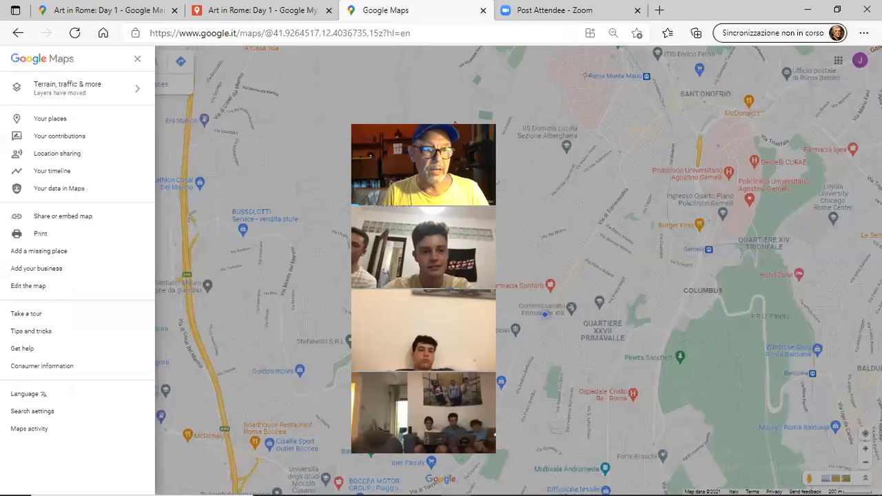
left_click(59, 122)
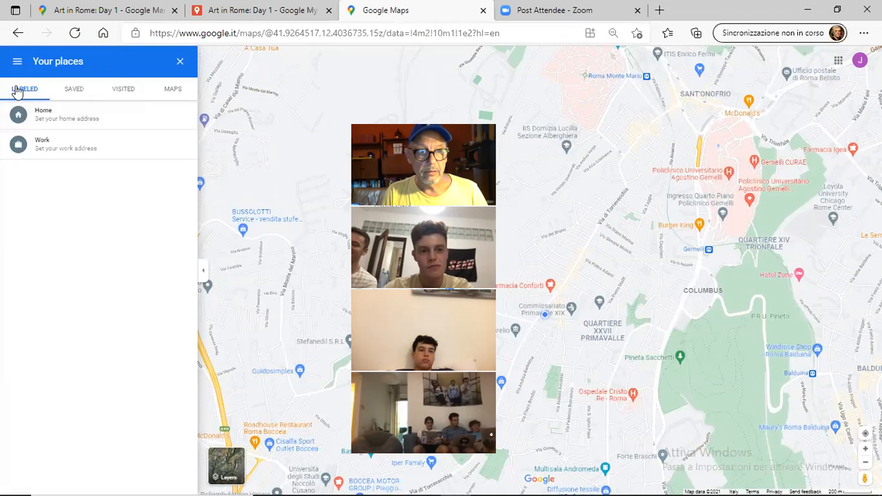
left_click(170, 90)
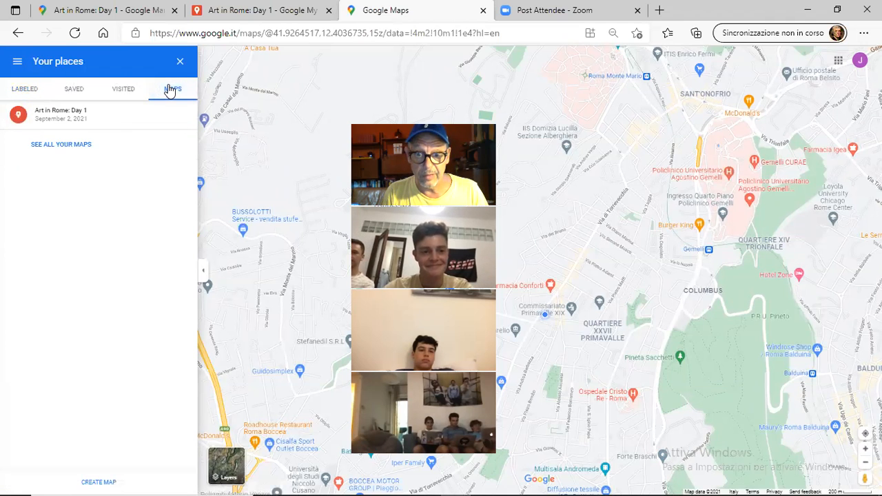
left_click(132, 114)
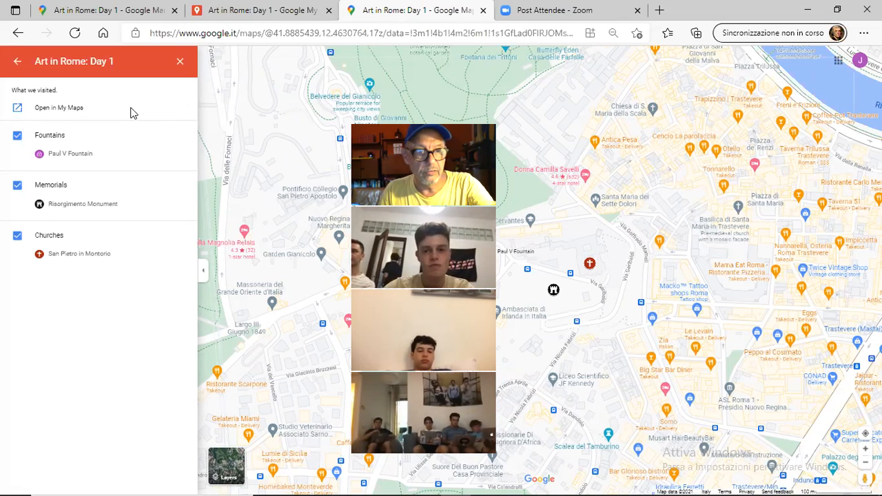
left_click(56, 110)
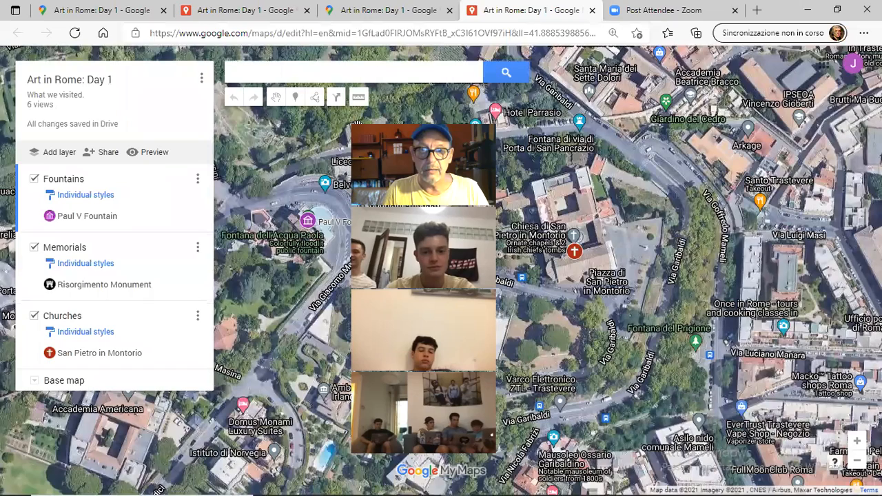
Step: Examine the satellite map around the marked sites and look closely at the Paul V Fountain marker
left_click_drag(461, 117, 802, 107)
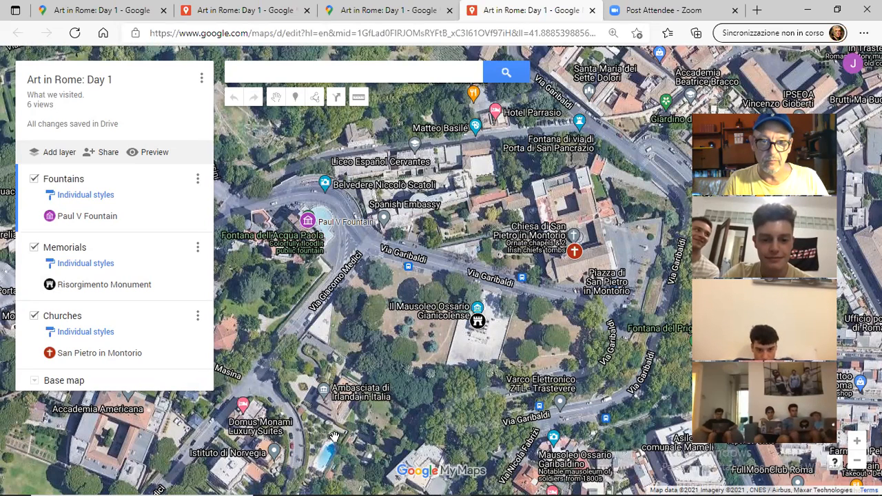
scroll(333, 438, "down", 1)
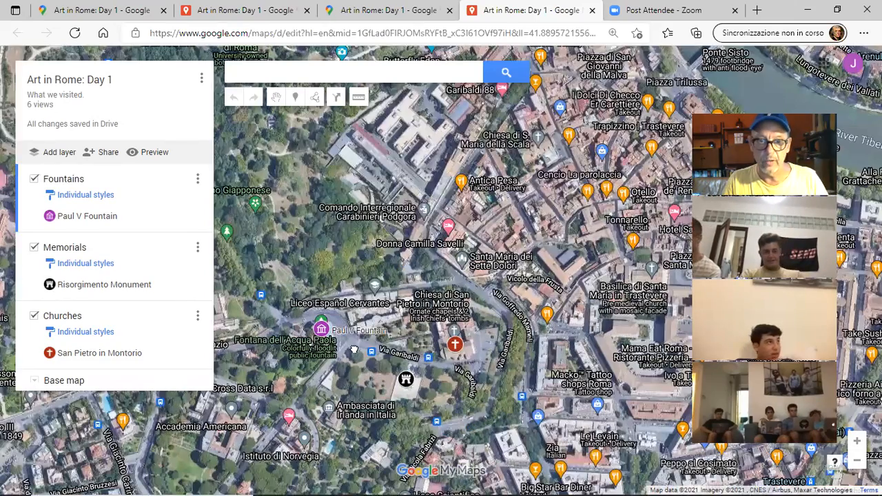
left_click_drag(354, 350, 356, 346)
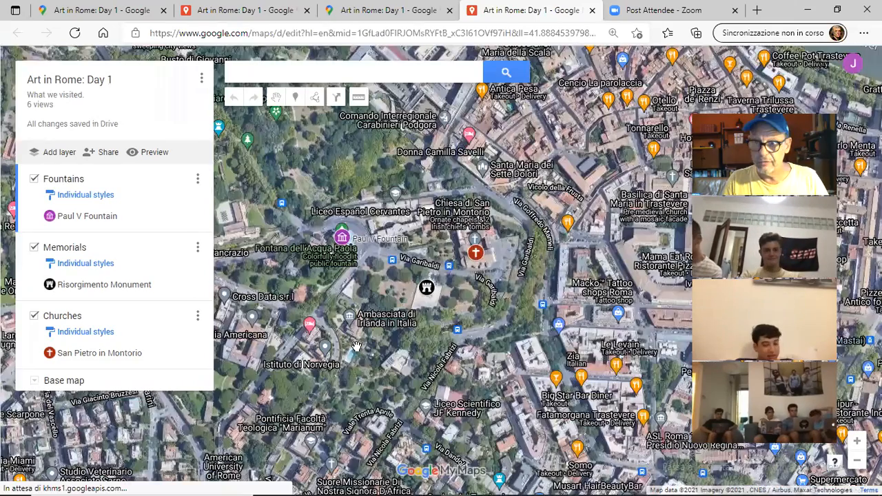
left_click_drag(349, 387, 386, 342)
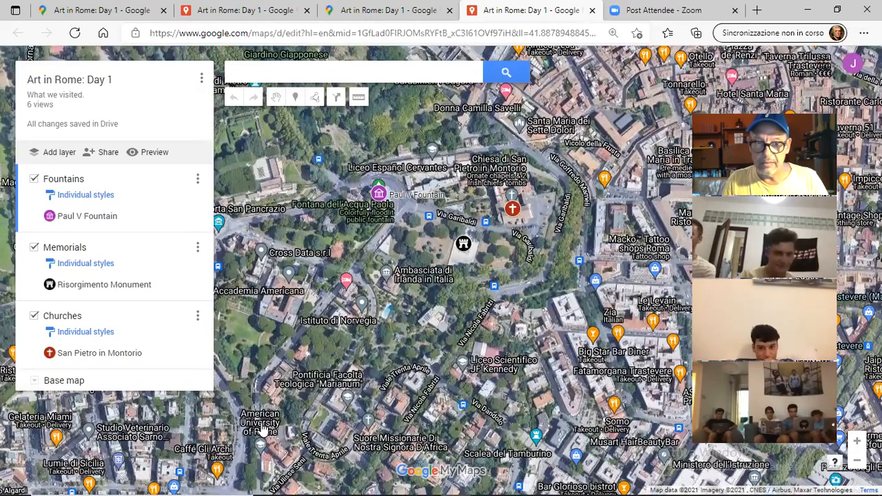
scroll(383, 297, "up", 1)
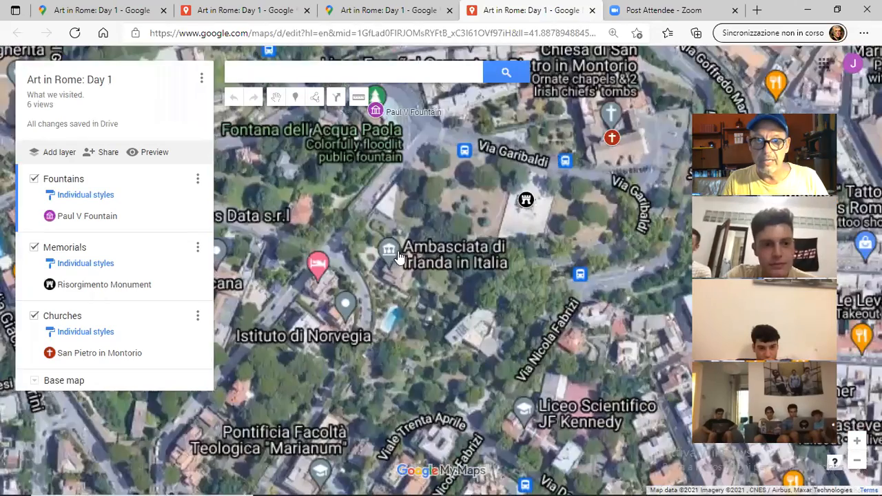
left_click_drag(346, 348, 329, 412)
left_click_drag(333, 232, 323, 277)
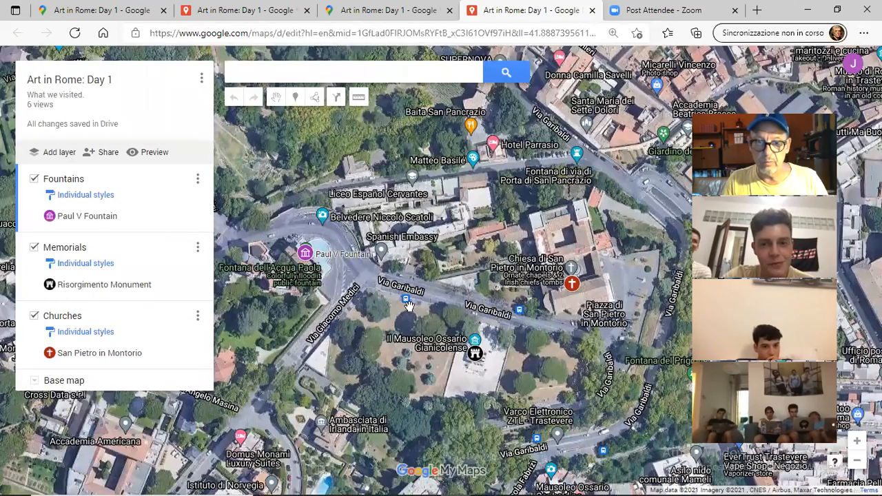
left_click_drag(377, 292, 391, 290)
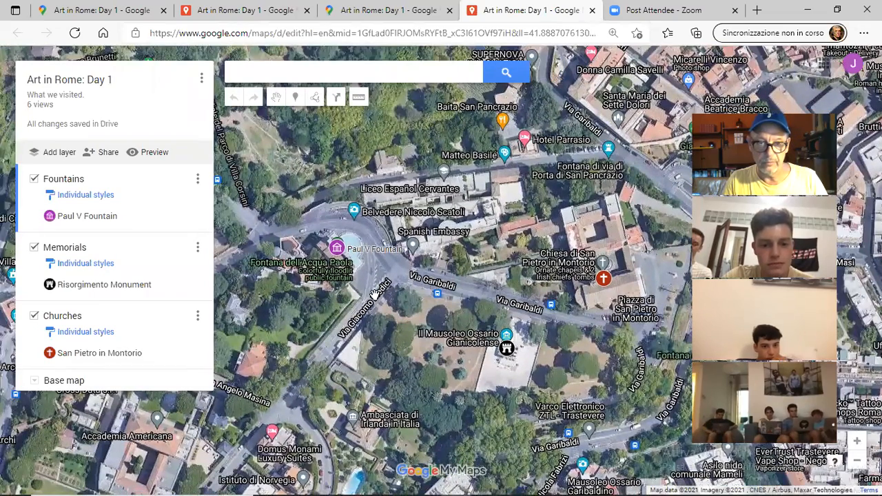
scroll(353, 265, "up", 1)
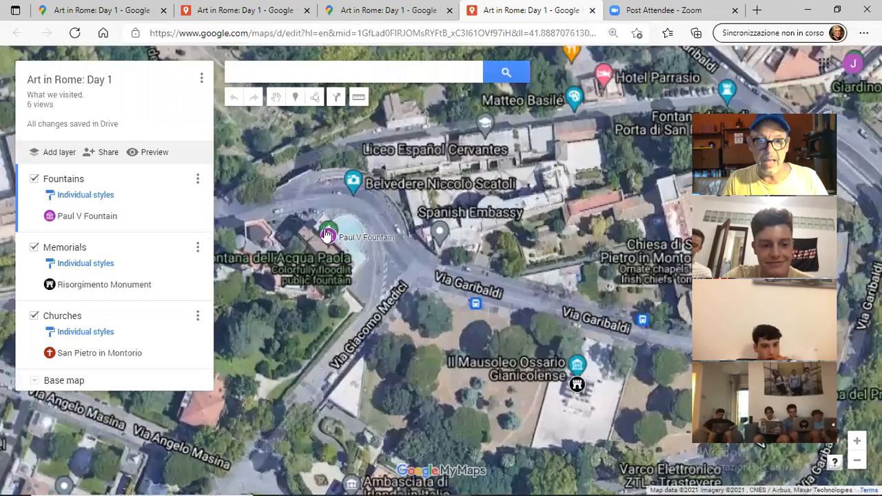
left_click(328, 235)
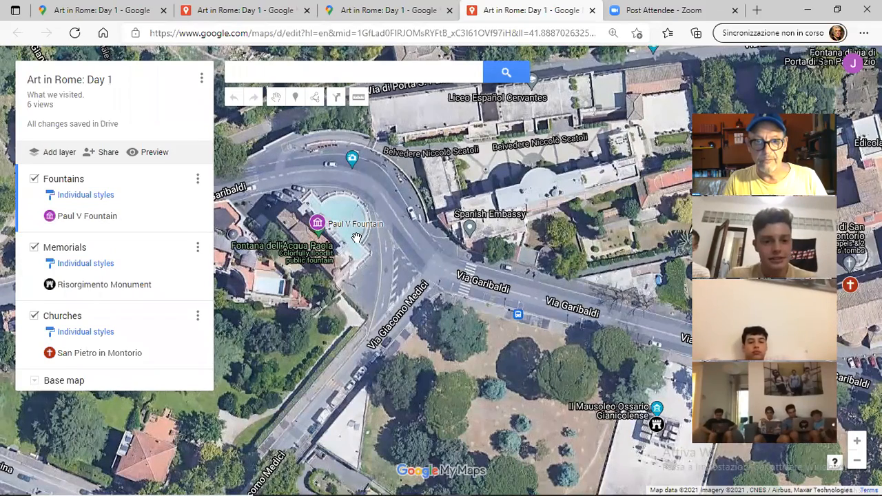
Step: Examine the area around the Risorgimento Monument and San Pietro in Montorio markers, and open the Risorgimento Monument's details
scroll(357, 238, "down", 1)
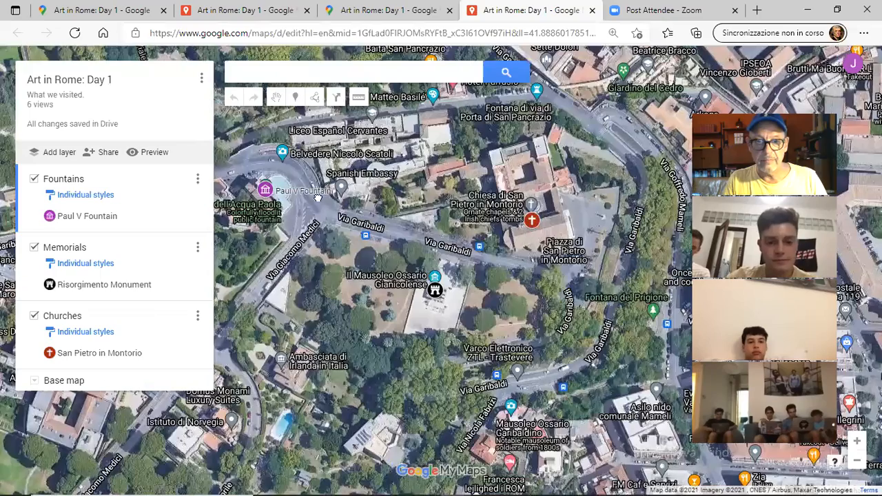
scroll(382, 233, "up", 1)
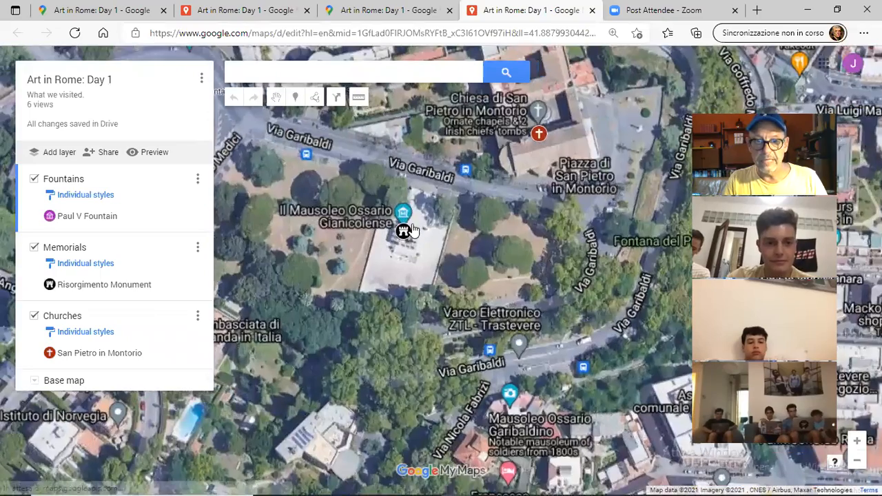
scroll(409, 229, "up", 1)
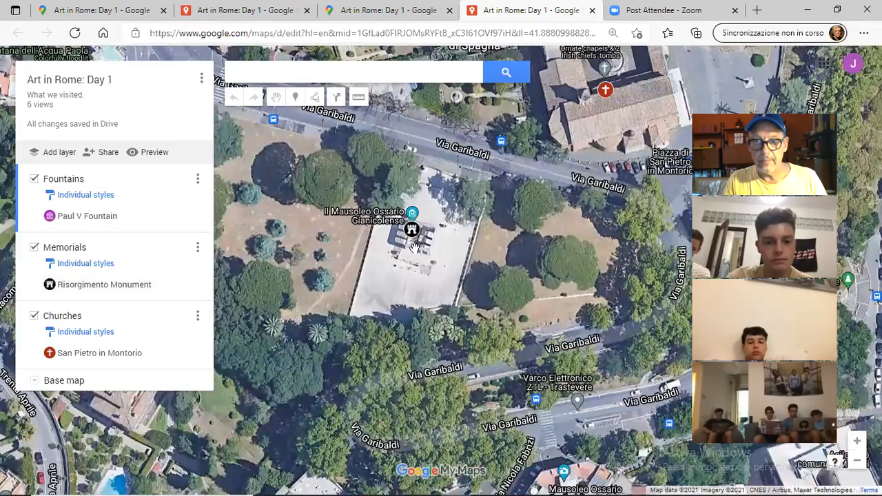
left_click_drag(461, 224, 455, 225)
left_click_drag(351, 281, 376, 275)
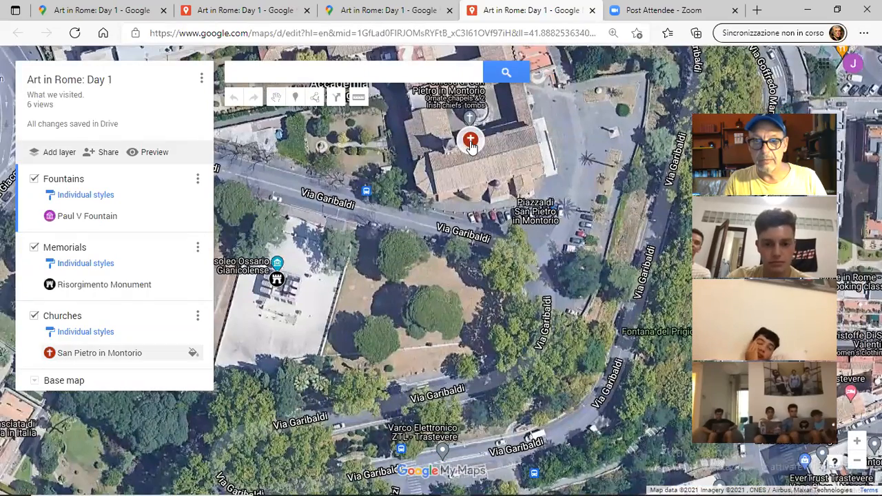
scroll(340, 286, "down", 2)
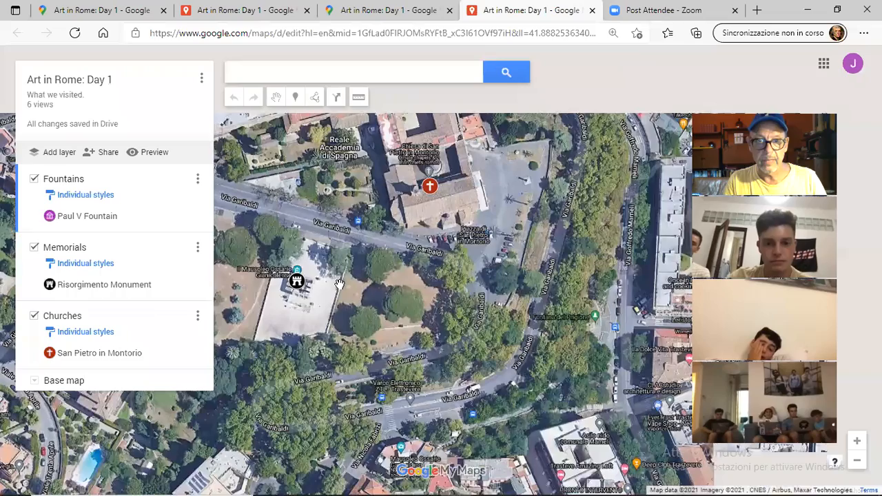
left_click_drag(375, 276, 527, 256)
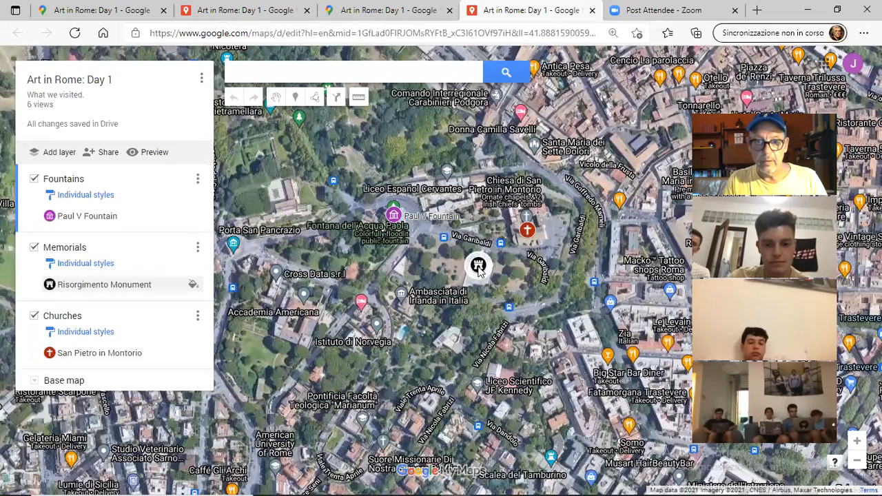
left_click(478, 267)
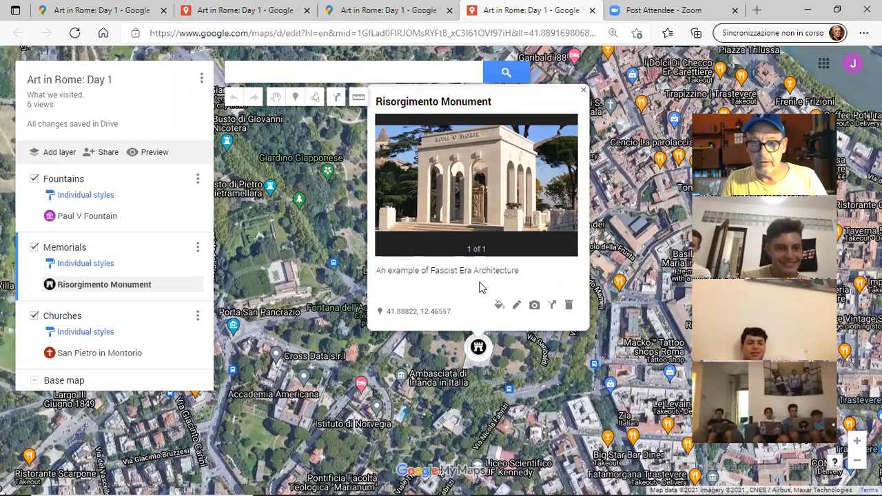
Step: Close the Risorgimento Monument's details and examine the Paul V Fountain's photo and description
left_click(516, 349)
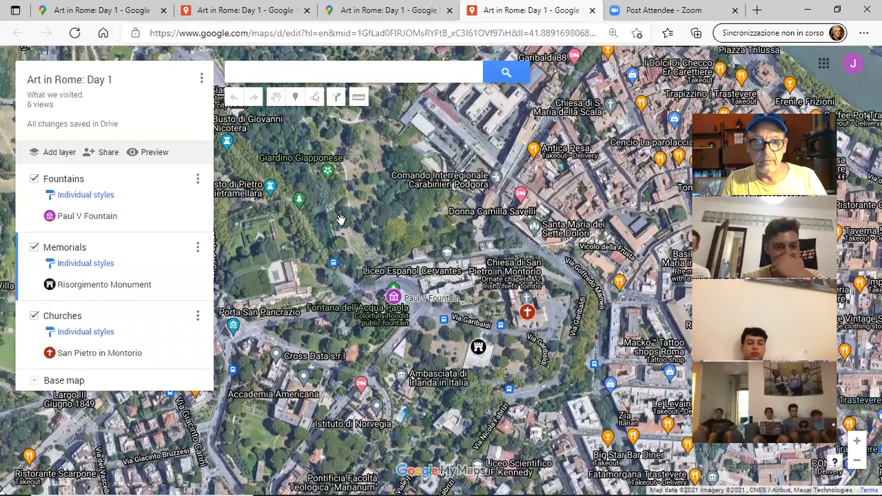
left_click(394, 303)
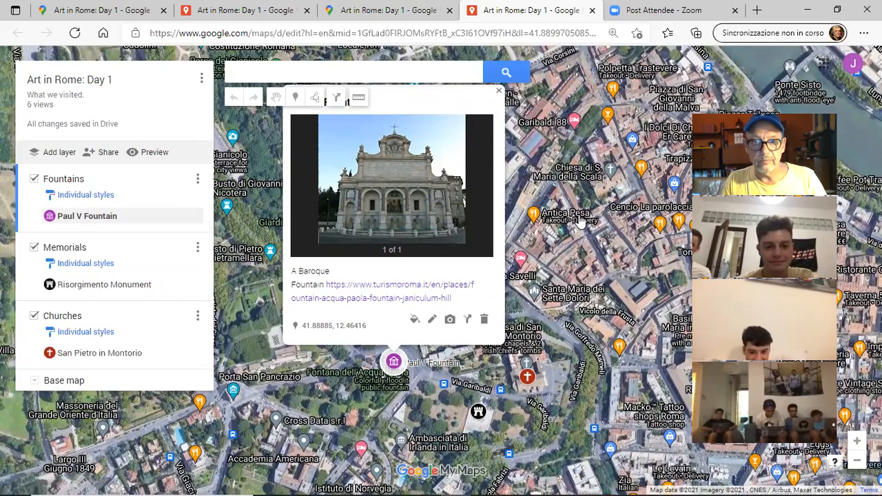
left_click_drag(572, 232, 576, 290)
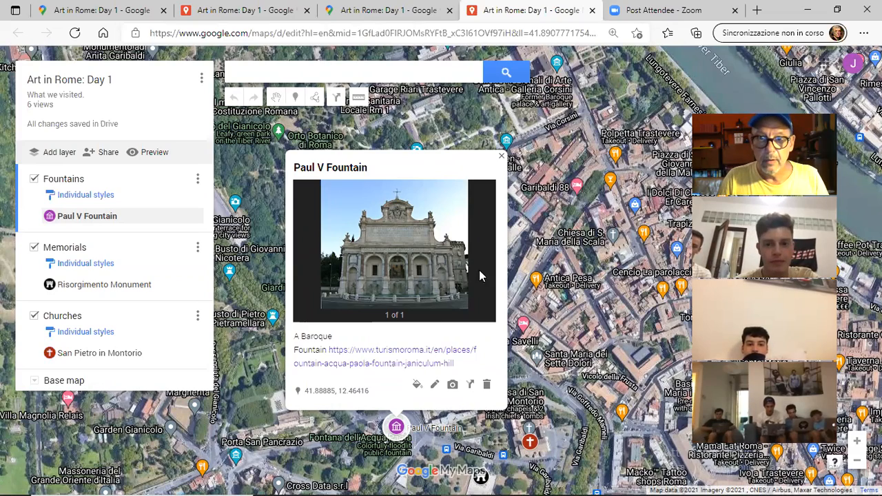
left_click(502, 157)
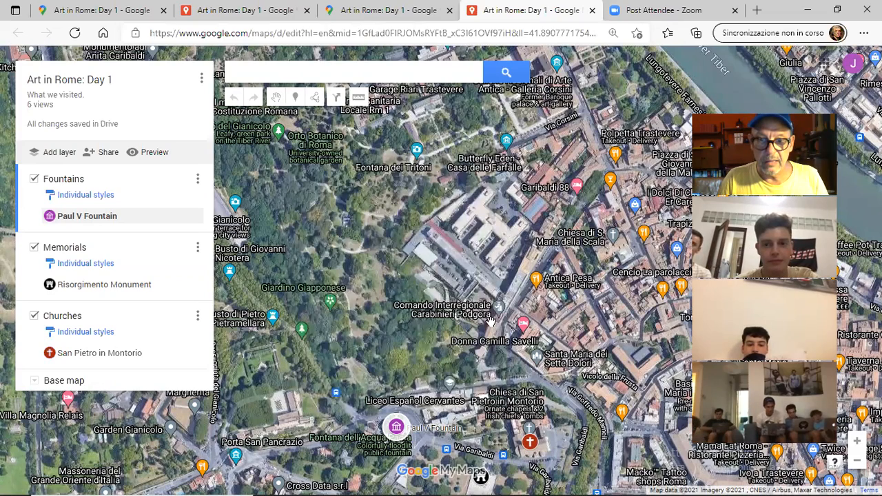
Step: Examine the photo and description of San Pietro in Montorio, and close its details
left_click_drag(494, 328, 474, 295)
left_click_drag(513, 413, 444, 302)
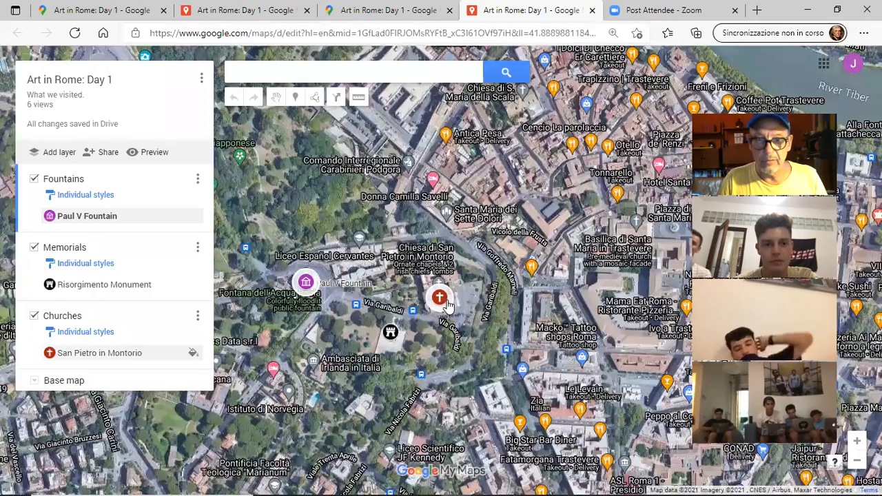
left_click(441, 299)
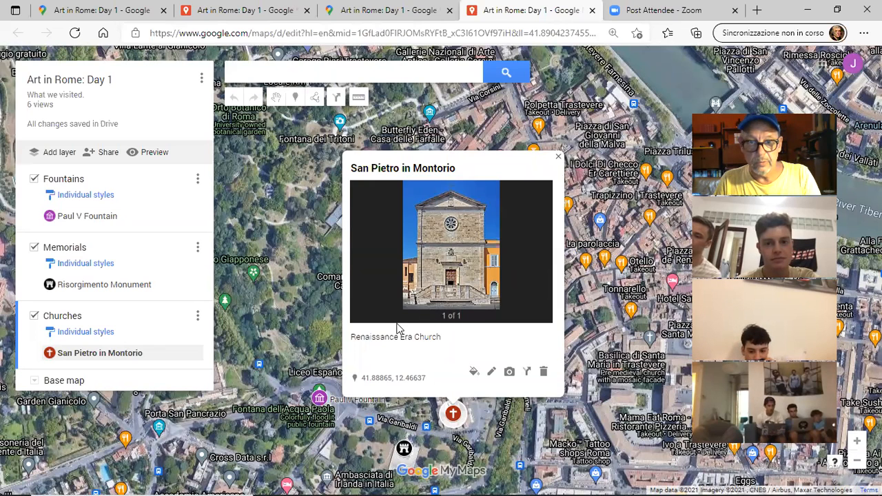
left_click(311, 330)
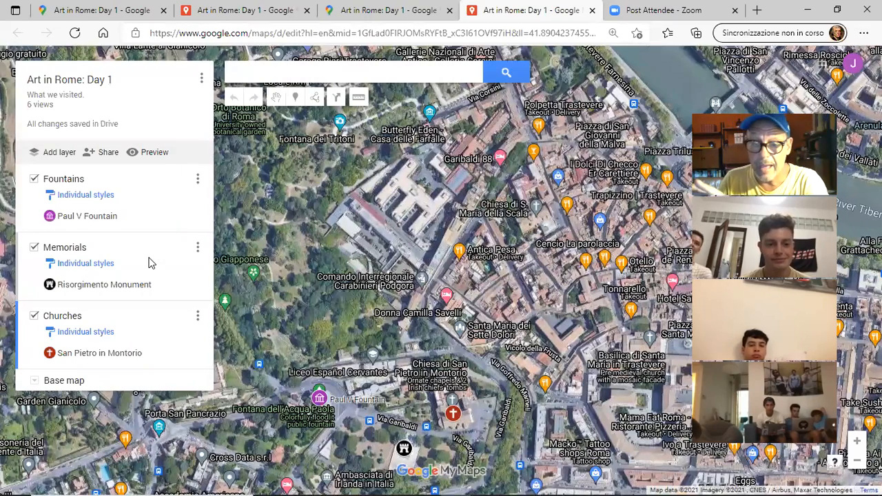
Step: Examine where the three marked sites lie within Rome and in relation to each other
scroll(390, 255, "down", 1)
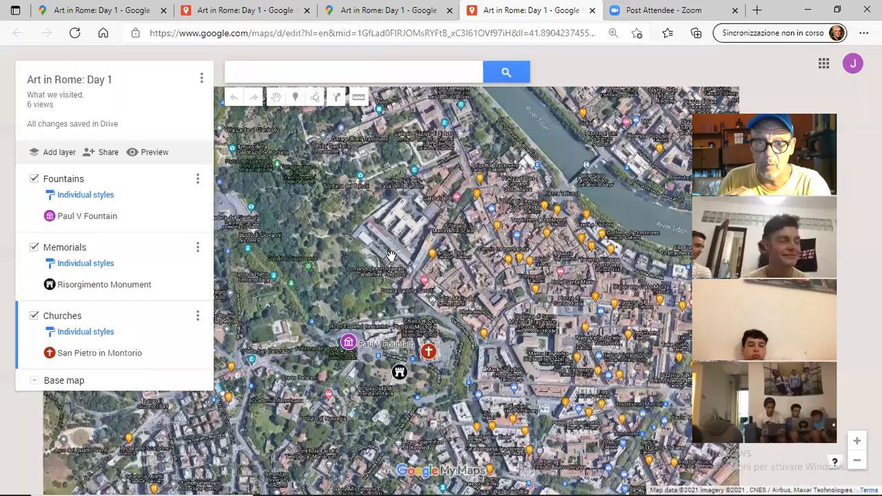
scroll(390, 255, "down", 2)
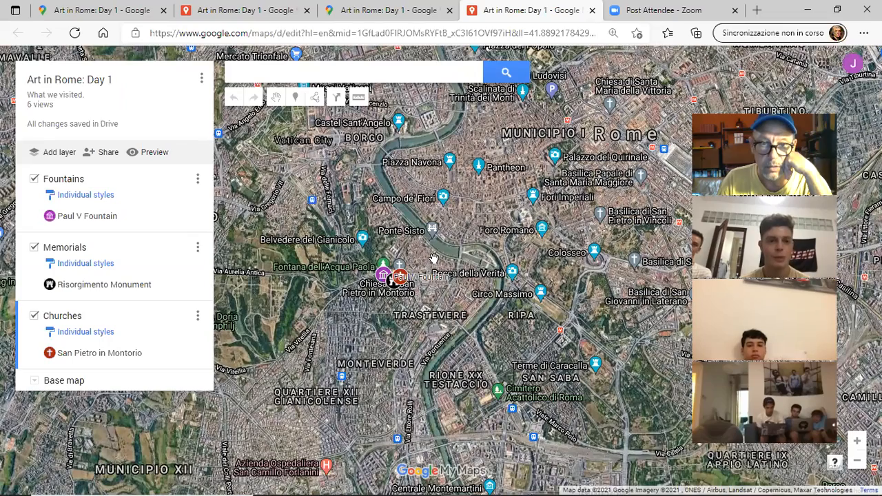
scroll(434, 258, "up", 1)
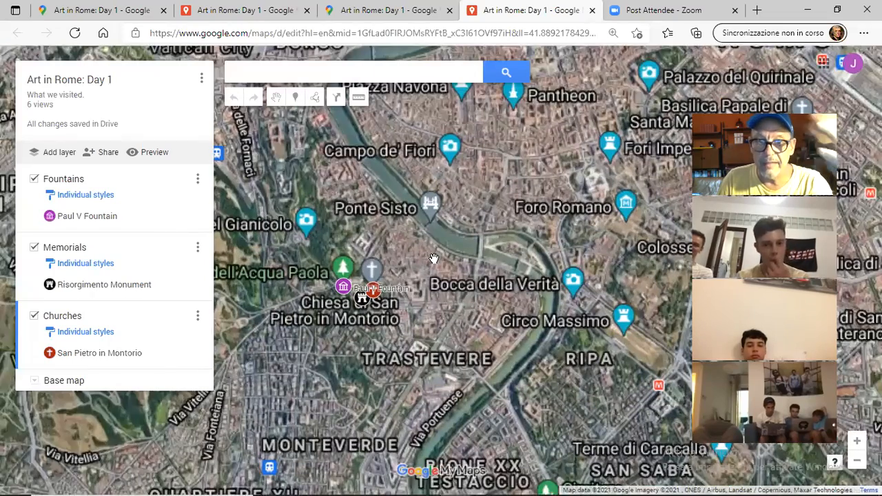
scroll(435, 252, "up", 1)
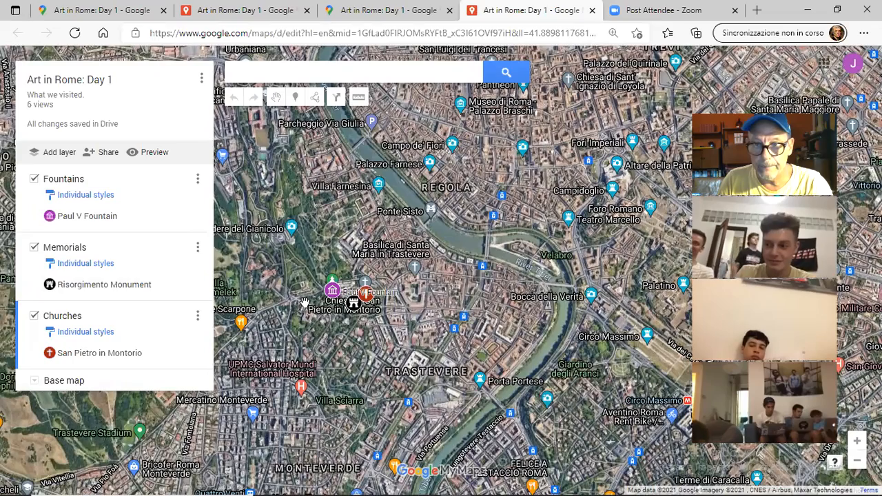
scroll(304, 304, "down", 2)
scroll(305, 304, "up", 3)
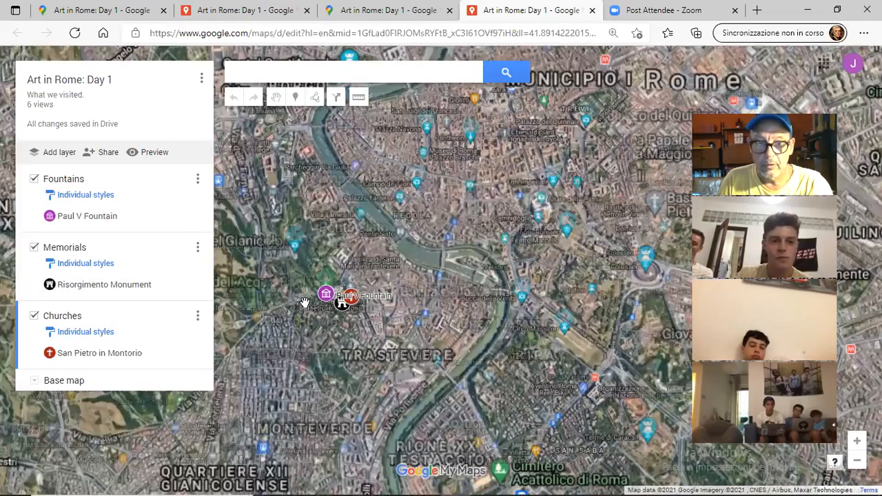
scroll(322, 300, "up", 2)
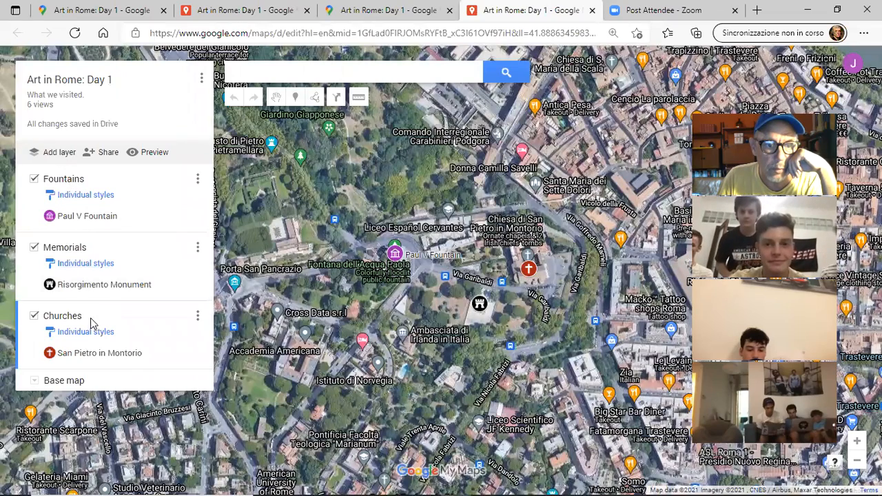
Step: Add a new layer to the map and name it "Pubs of Rome"
left_click(59, 153)
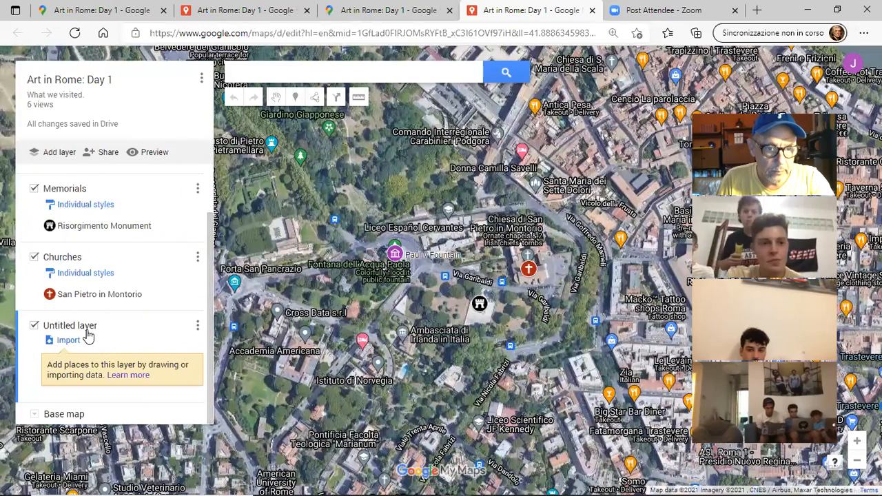
left_click(85, 328)
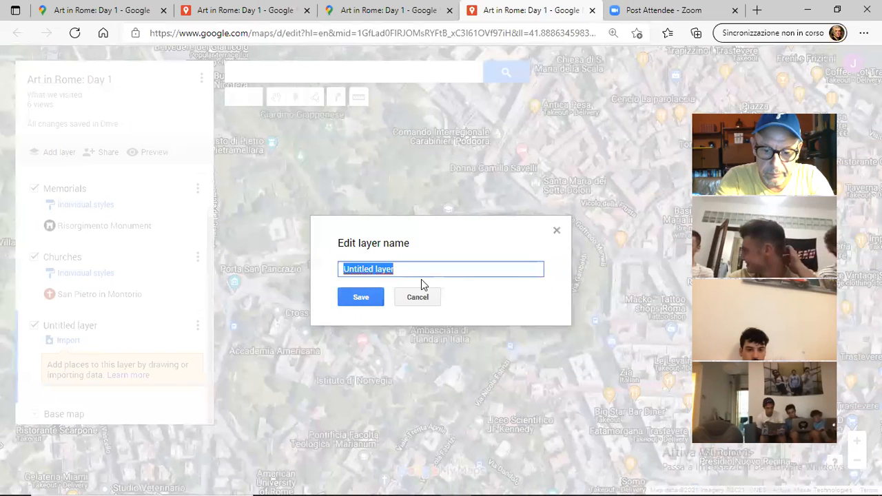
type("P")
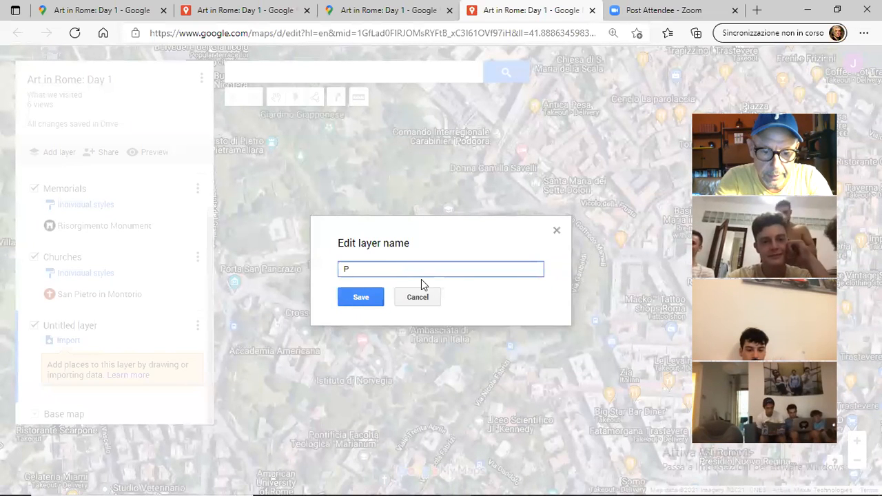
type("ubs of Rome")
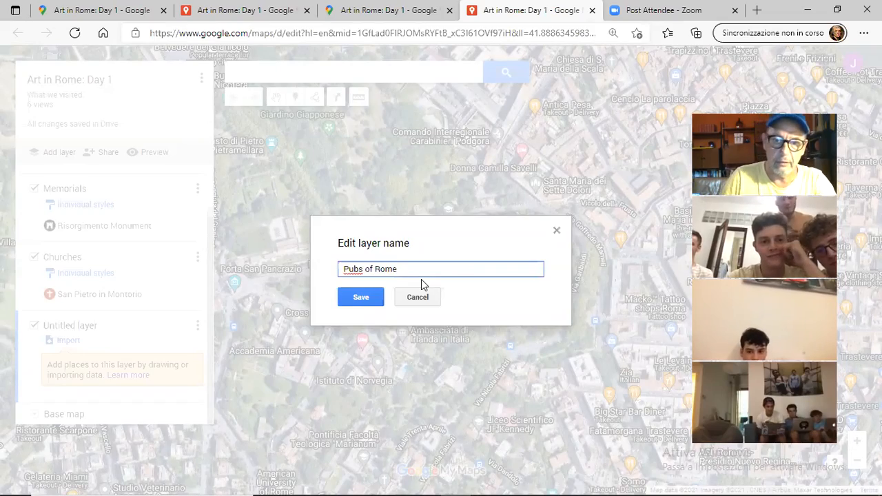
left_click(365, 298)
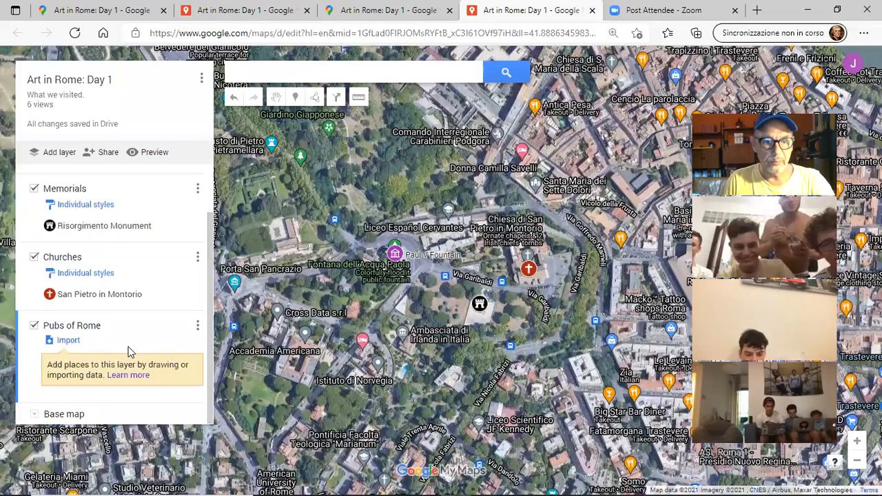
Step: Search the satellite map for a pub from Trastevere past the Aventine and Terme di Caracalla to the Furio Camillo area
left_click_drag(411, 320, 270, 317)
left_click_drag(441, 311, 243, 210)
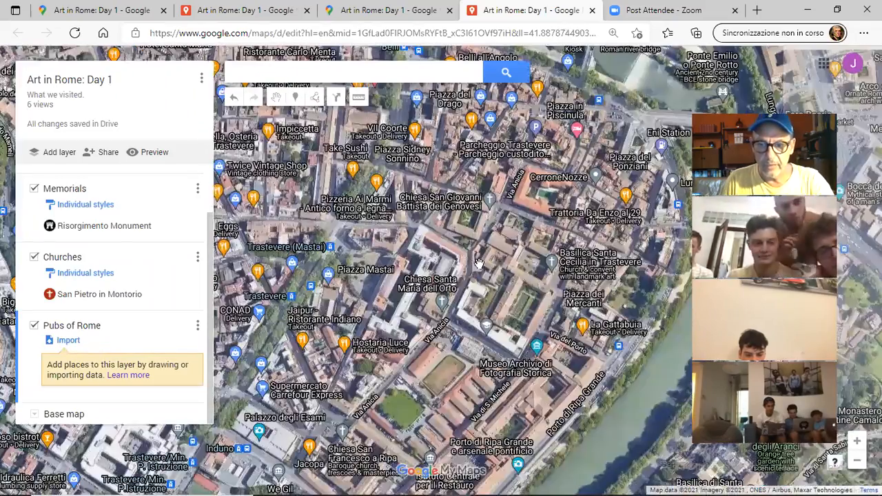
left_click_drag(511, 289, 413, 215)
left_click_drag(513, 315, 402, 197)
left_click_drag(606, 352, 486, 272)
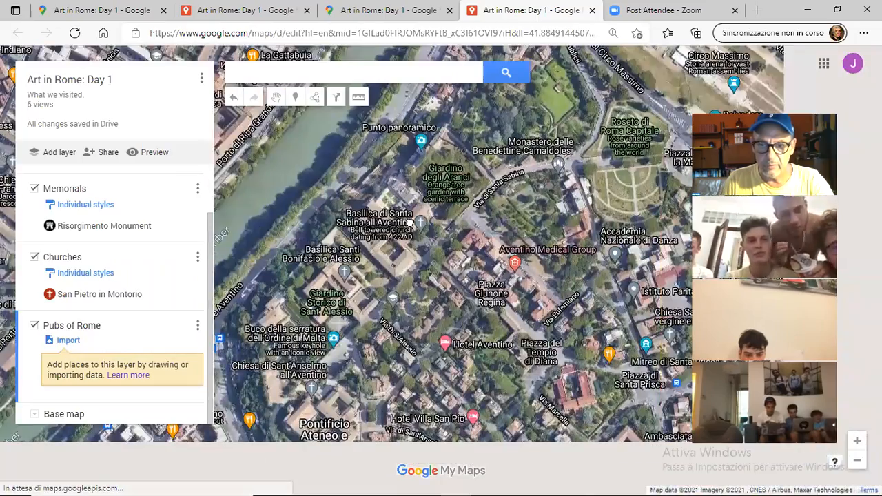
left_click_drag(539, 307, 437, 244)
left_click_drag(513, 294, 473, 264)
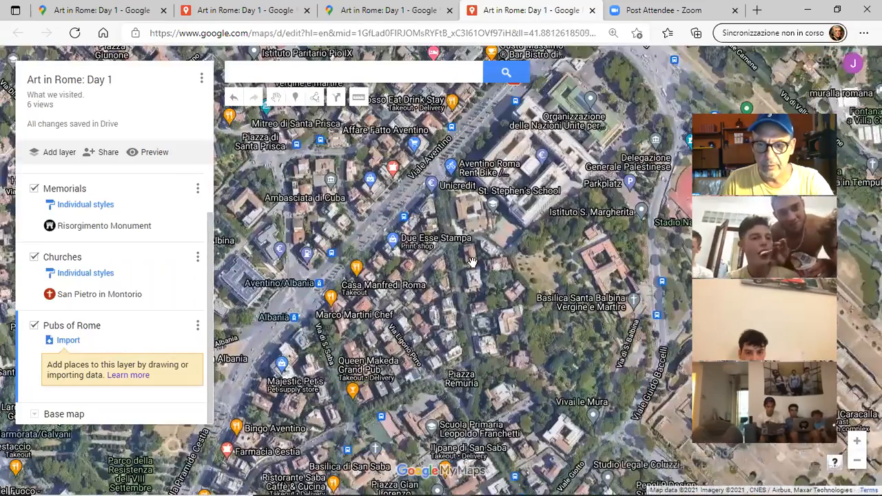
scroll(472, 261, "down", 1)
left_click_drag(558, 272, 409, 268)
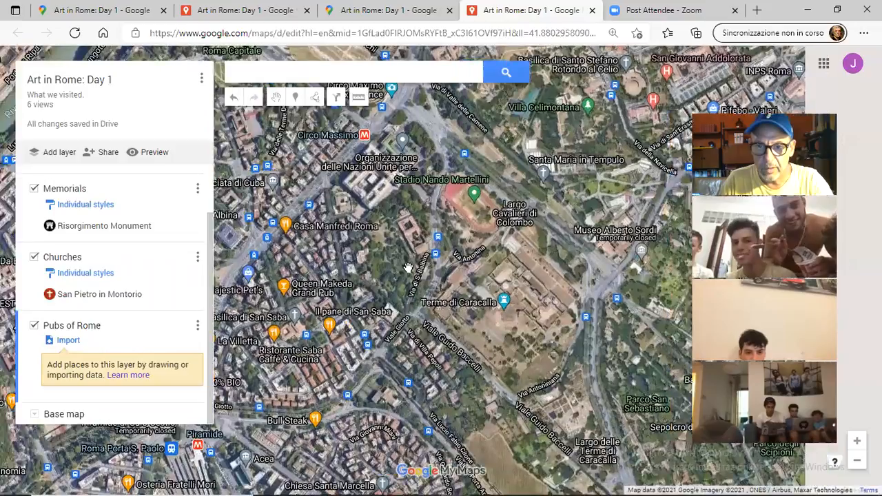
left_click_drag(711, 318, 468, 287)
left_click_drag(533, 308, 386, 262)
left_click_drag(583, 324, 442, 279)
left_click_drag(505, 310, 406, 281)
left_click_drag(487, 310, 442, 319)
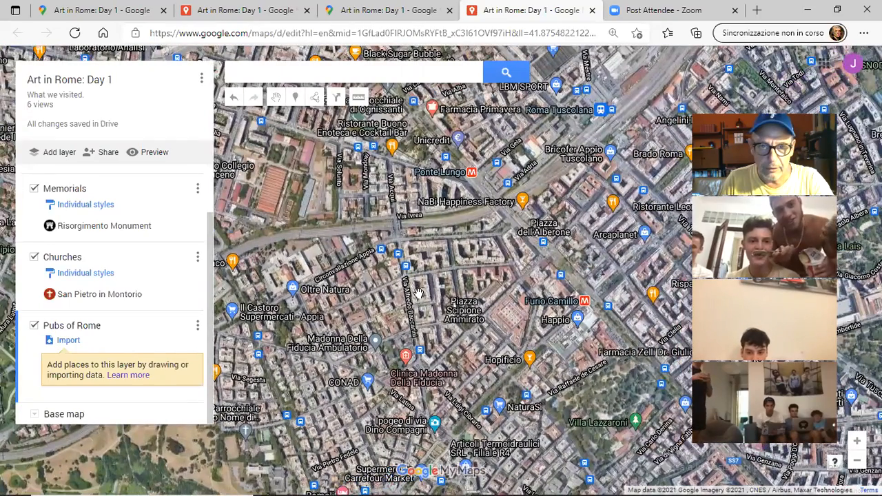
Step: Locate The Druid's Den on Via di S. Martino Ai Monti, near the Basilica di Santa Prassede
scroll(365, 286, "down", 3)
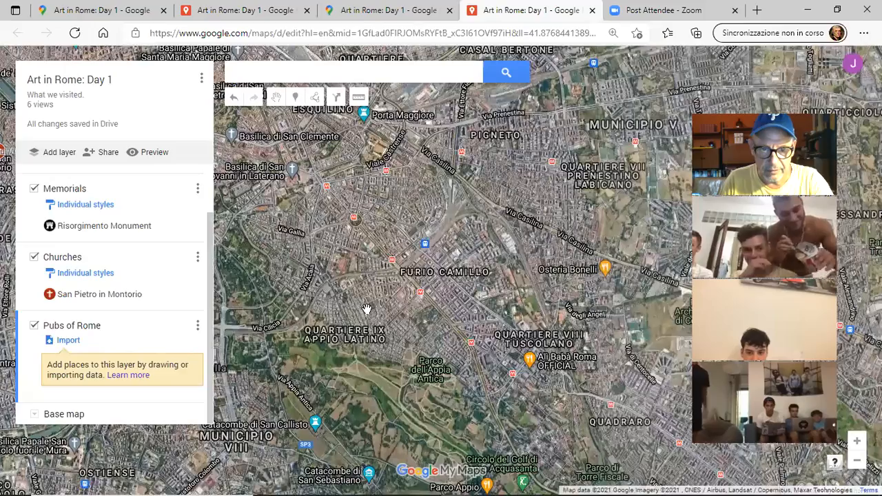
scroll(364, 295, "up", 4)
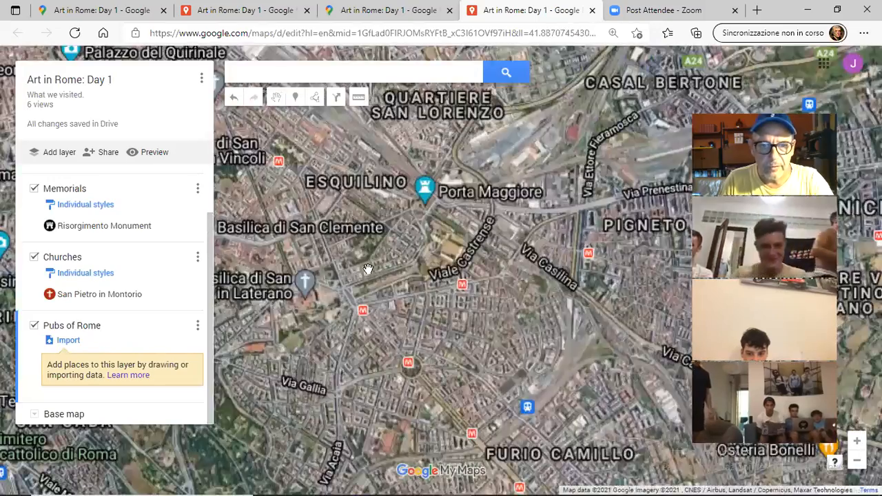
left_click_drag(396, 268, 483, 261)
left_click_drag(539, 332, 558, 346)
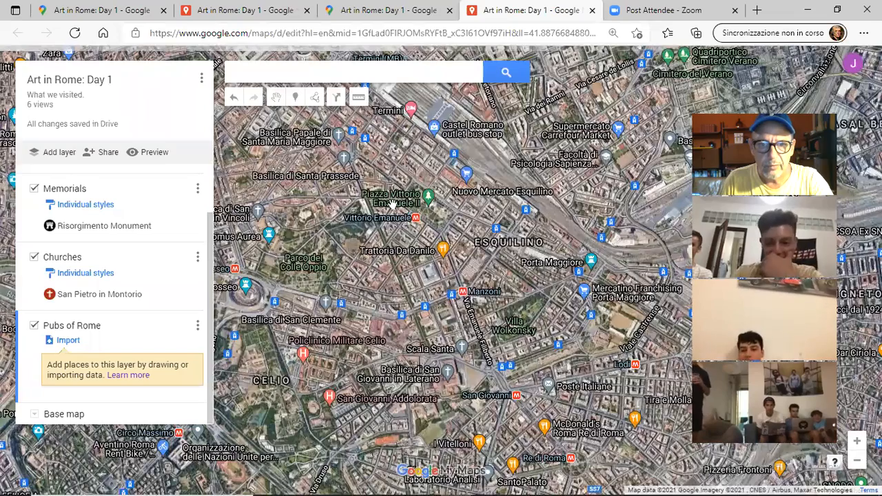
scroll(385, 262, "up", 2)
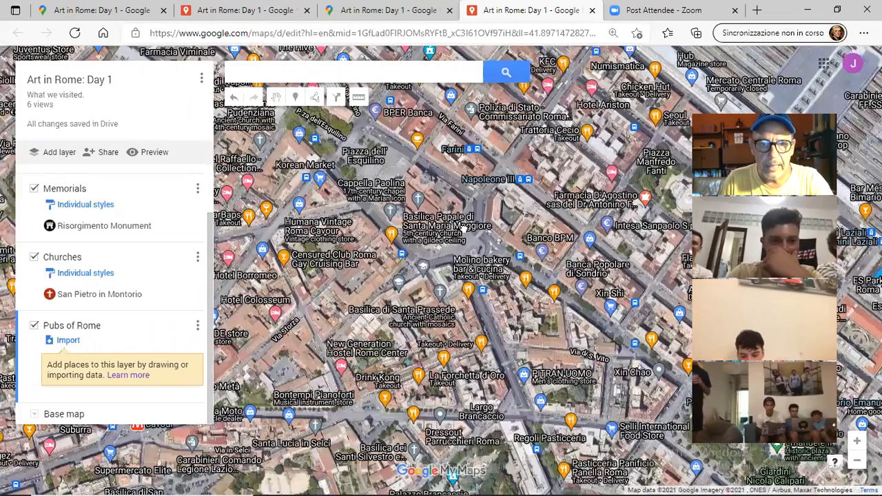
left_click_drag(414, 327, 402, 271)
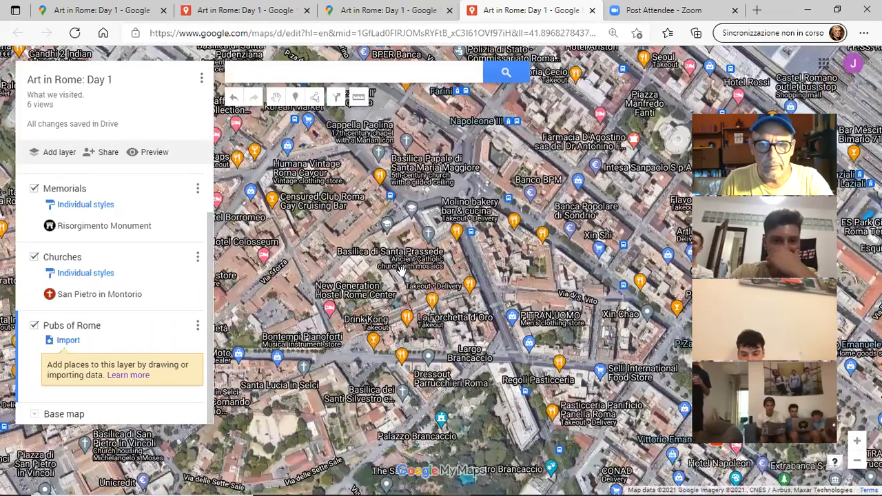
scroll(408, 275, "up", 3)
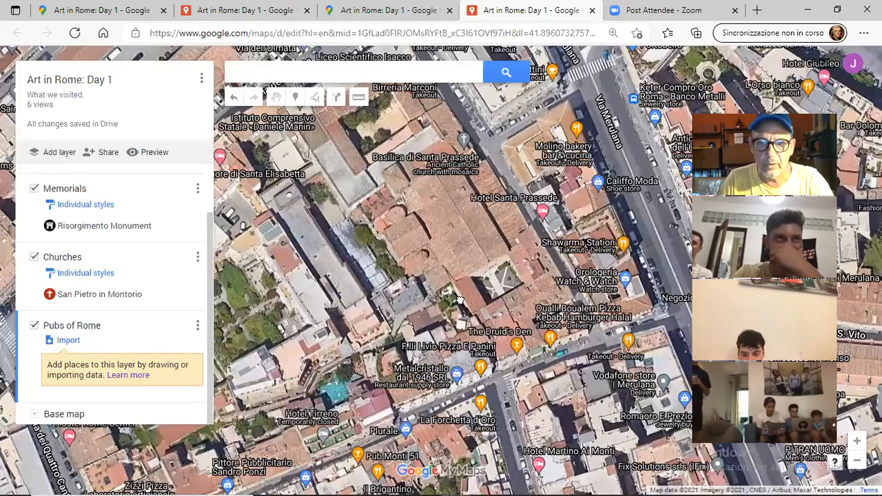
left_click_drag(512, 395, 425, 258)
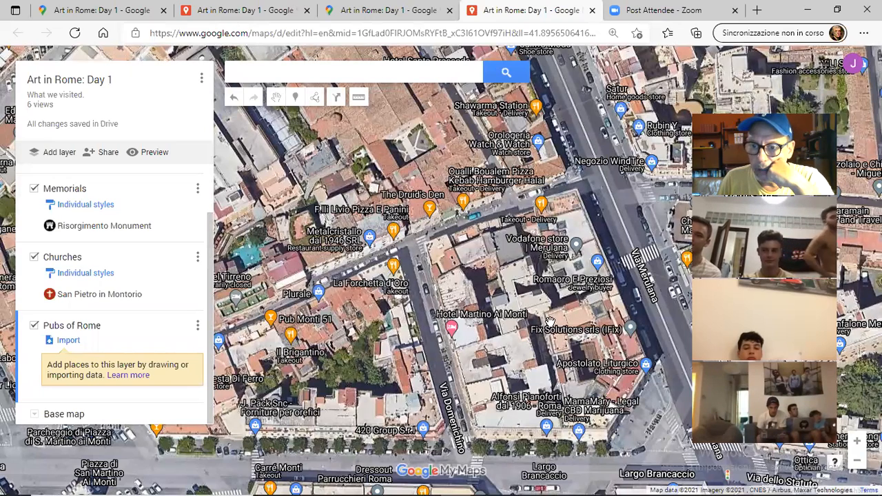
left_click(297, 96)
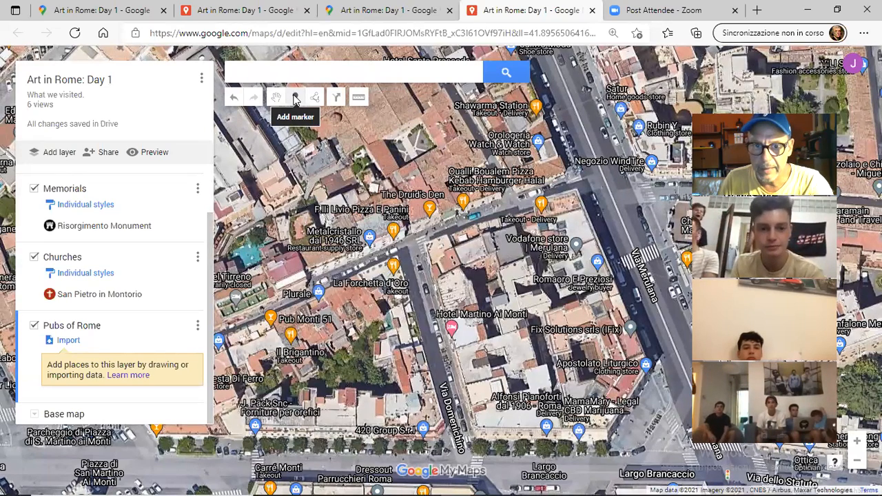
left_click(294, 98)
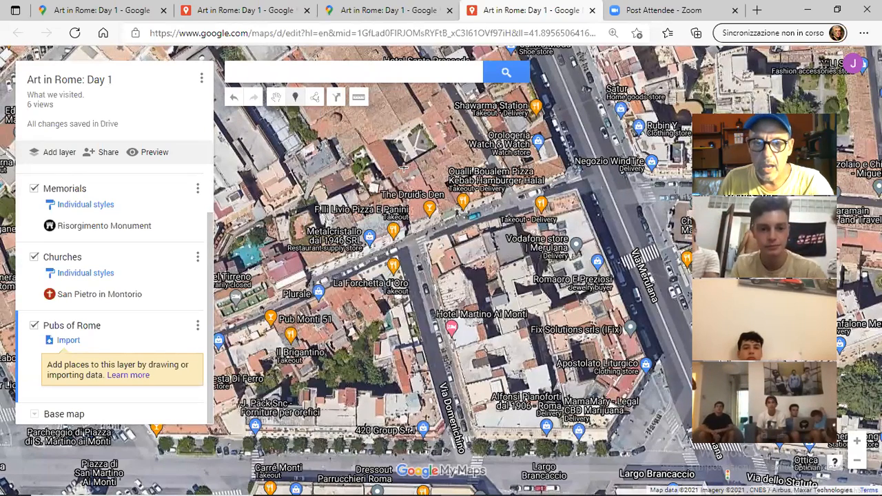
left_click(427, 209)
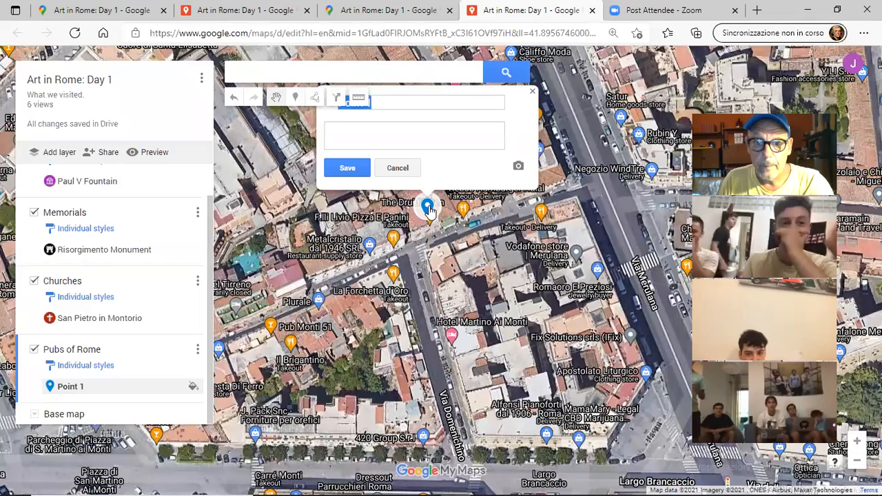
scroll(450, 198, "up", 1)
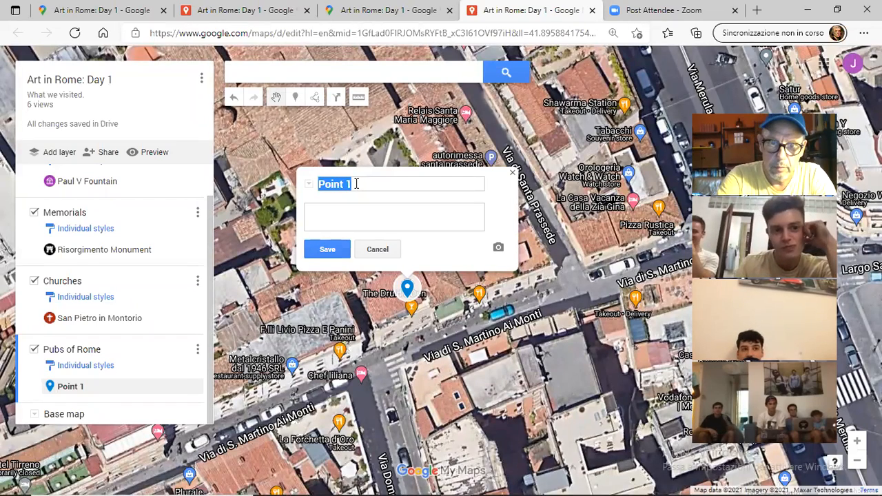
key("Escape")
scroll(357, 184, "up", 2)
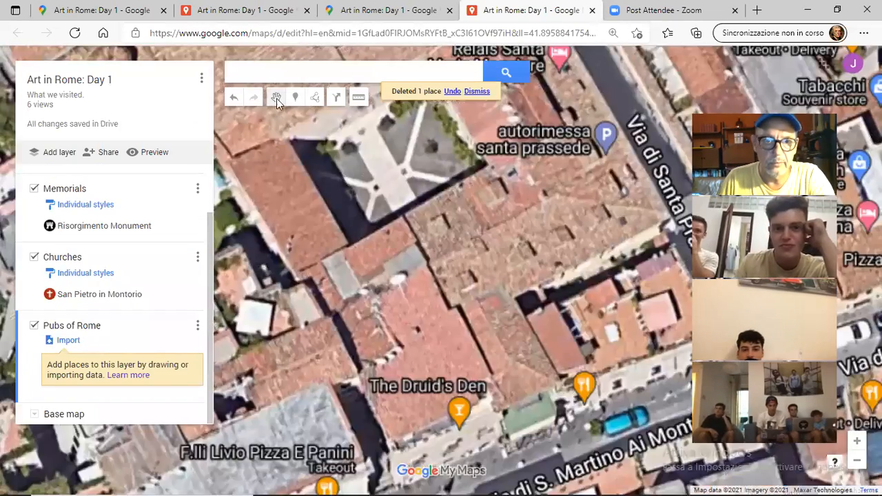
Step: Place a marker on The Druid's Den in the "Pubs of Rome" layer and title it "Druids Den"
left_click(295, 97)
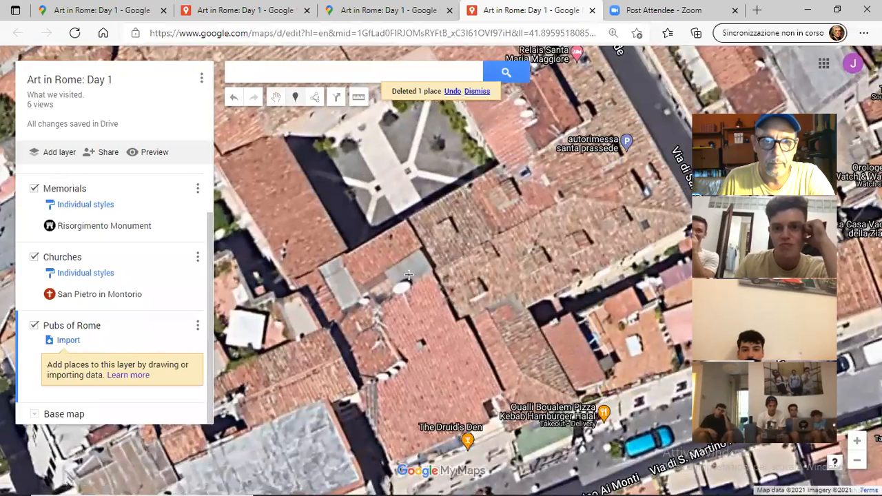
left_click(467, 441)
triple_click(430, 330)
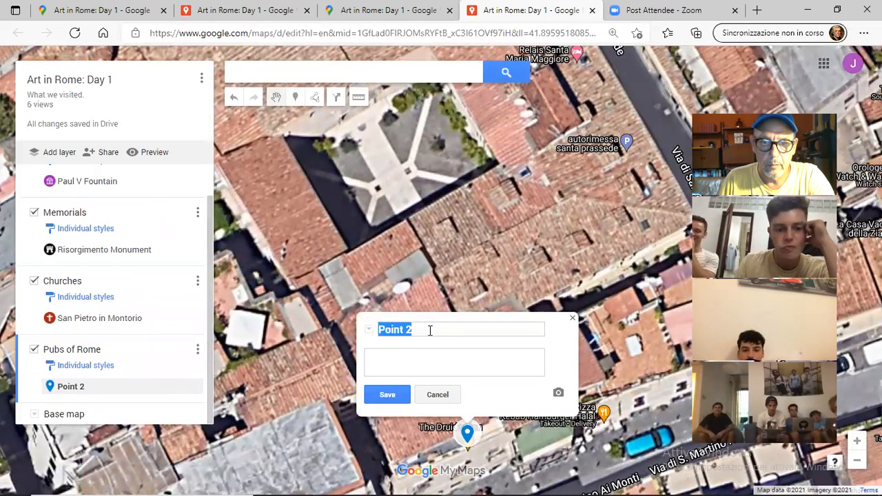
type("Druids Den")
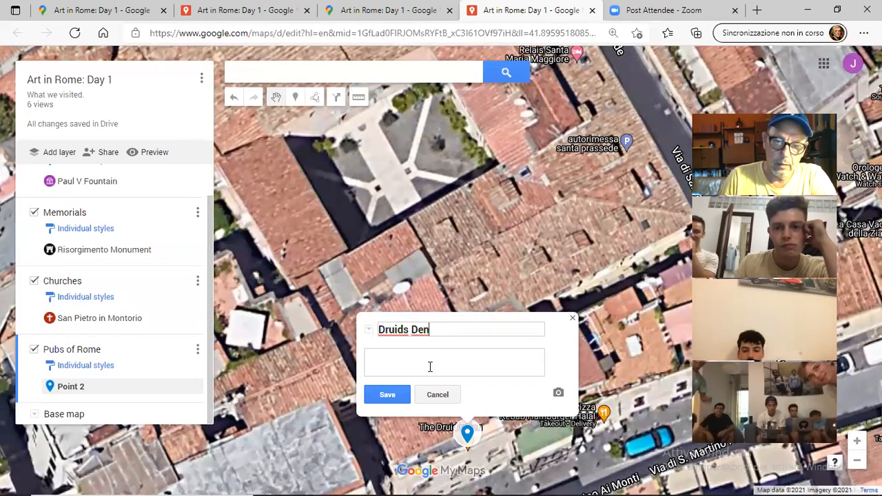
Step: Give the Druids Den marker the description "Irish Music and Guiness" and save it
left_click(430, 366)
type("I")
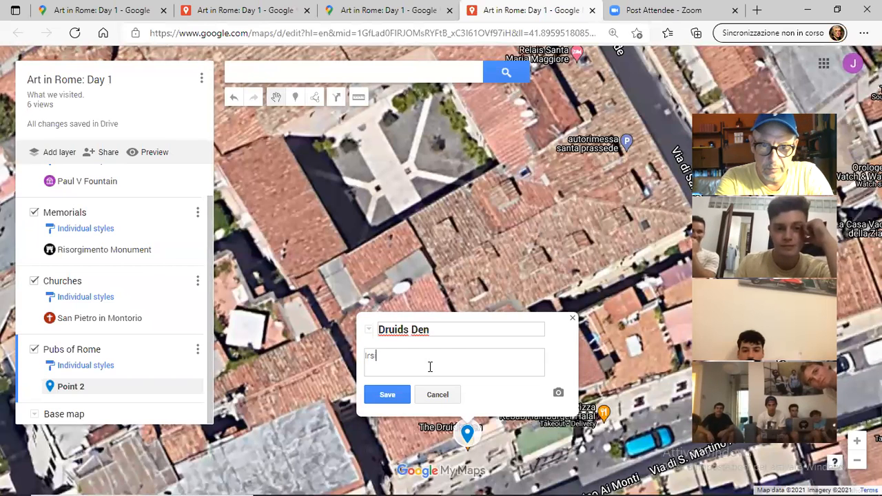
type("rish ")
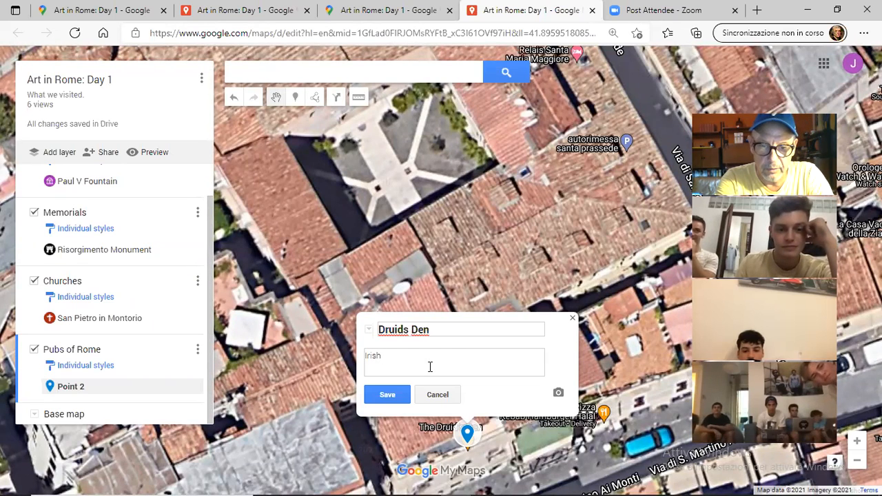
type("Music and Guiness")
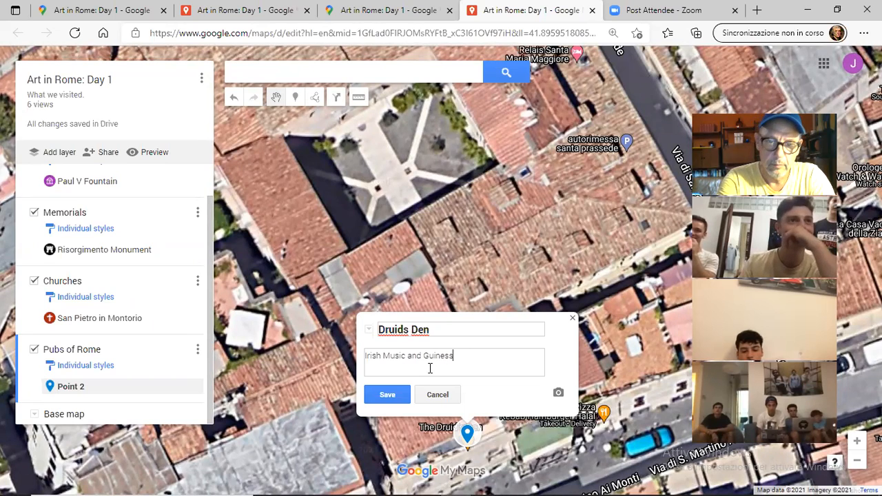
left_click(388, 400)
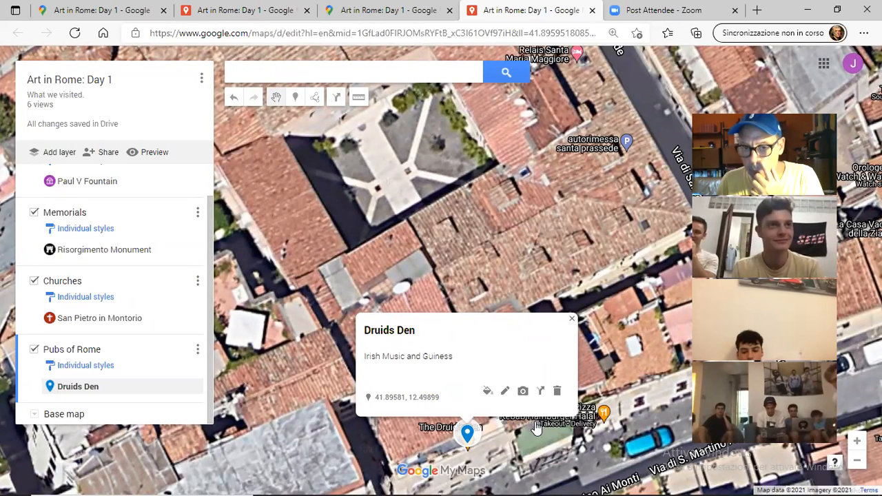
Step: Style the Druids Den marker in dark brown with the beer mug icon from the Places category
left_click(487, 393)
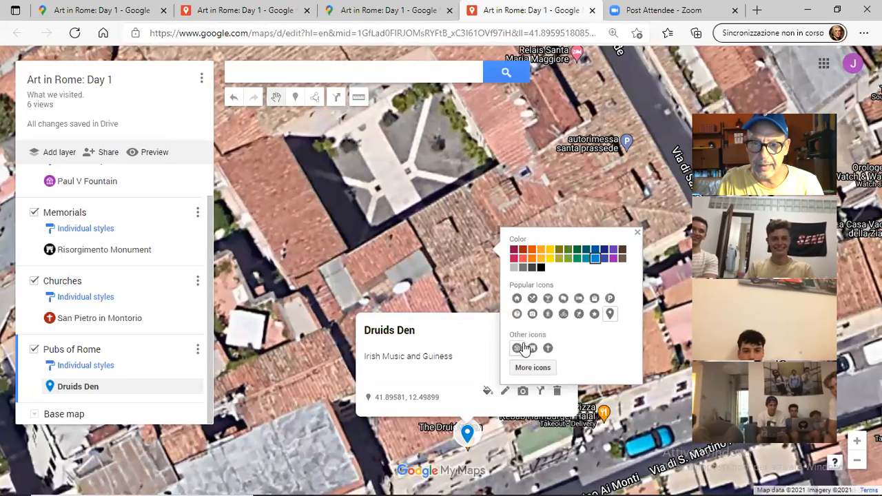
left_click(622, 248)
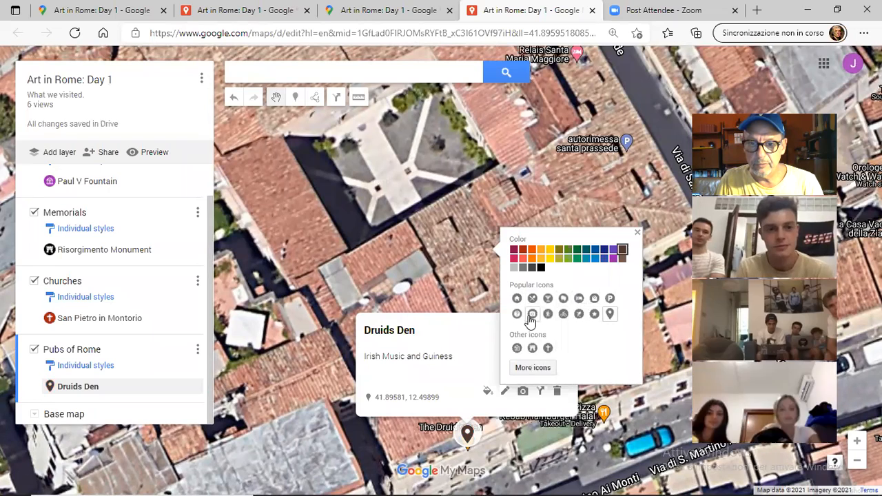
left_click(533, 369)
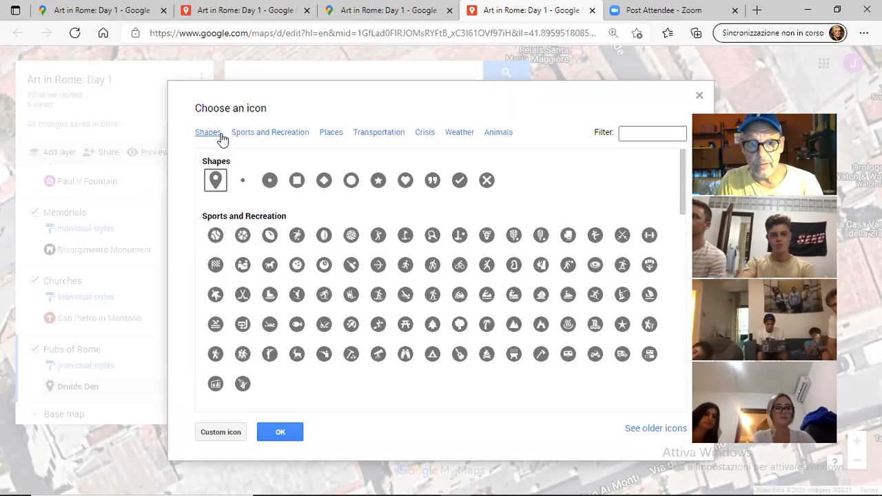
left_click(333, 135)
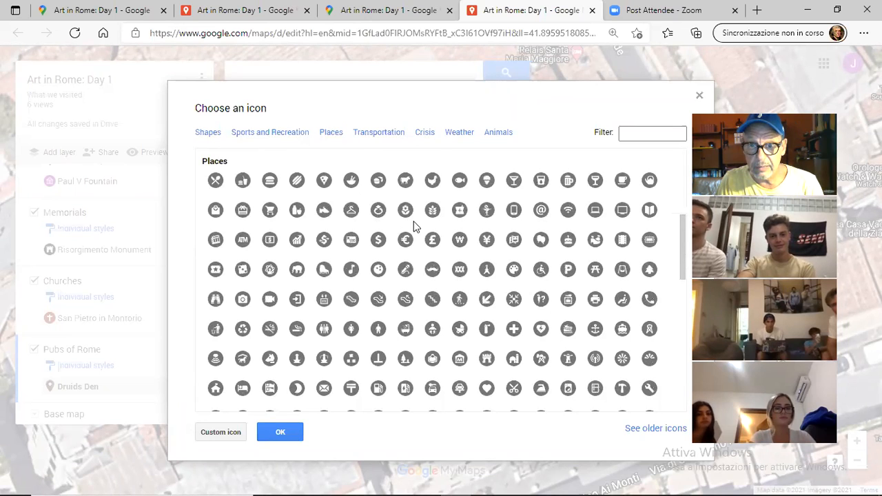
left_click(568, 181)
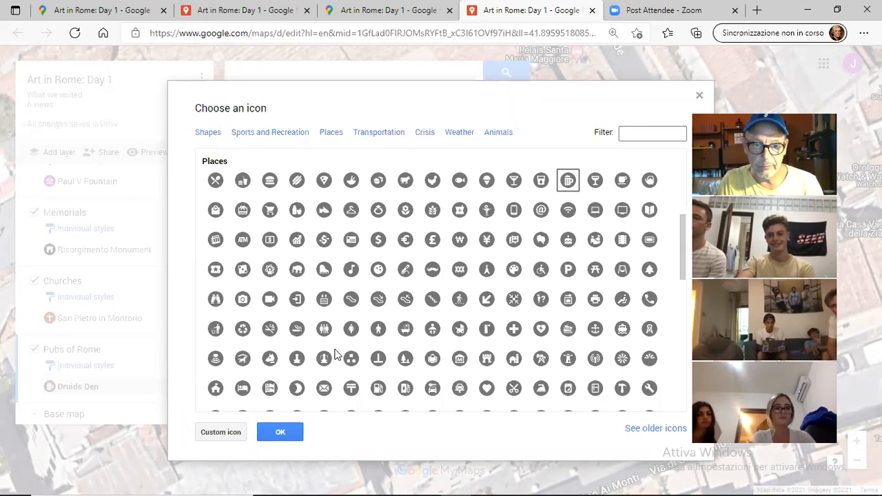
left_click(283, 430)
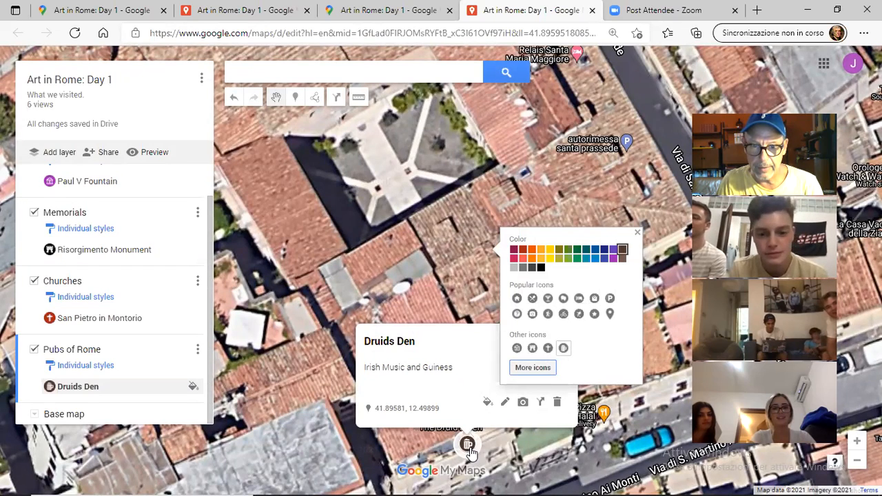
left_click(468, 360)
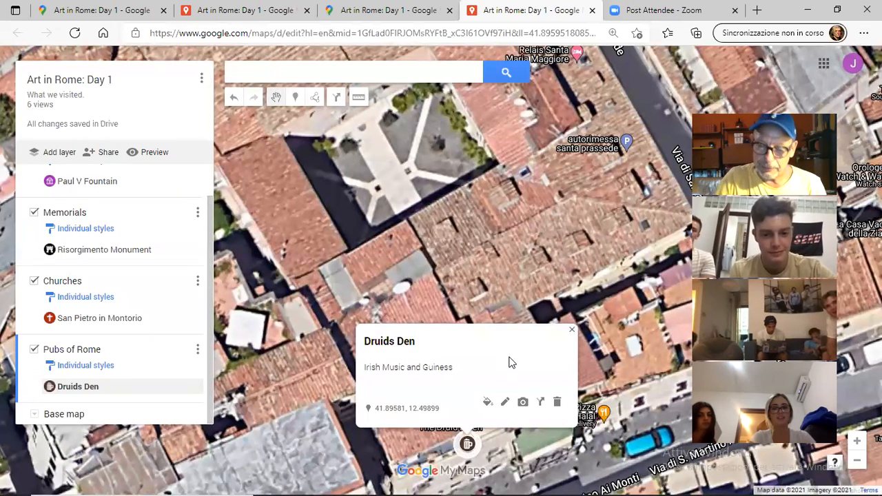
Step: Upload the San_Pietro_in_Montorio;_Tempietto_del_Bramante image to the Druids Den marker, save it and close its info window
left_click(522, 403)
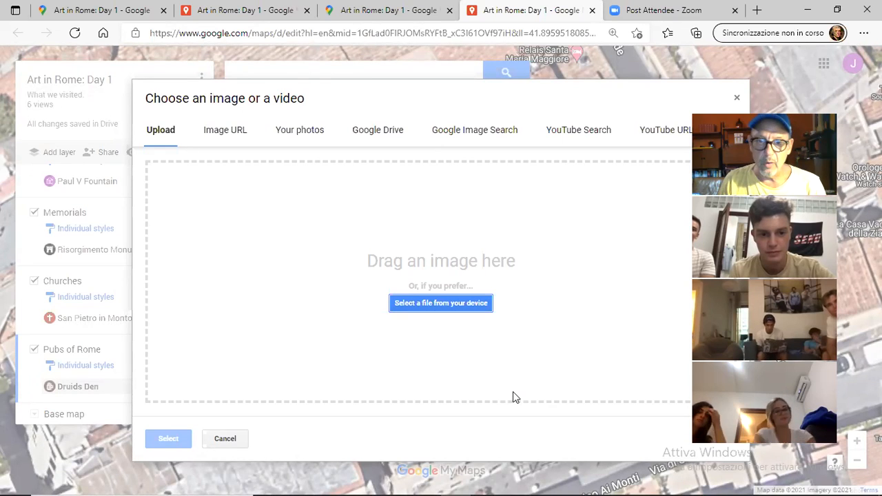
left_click(444, 302)
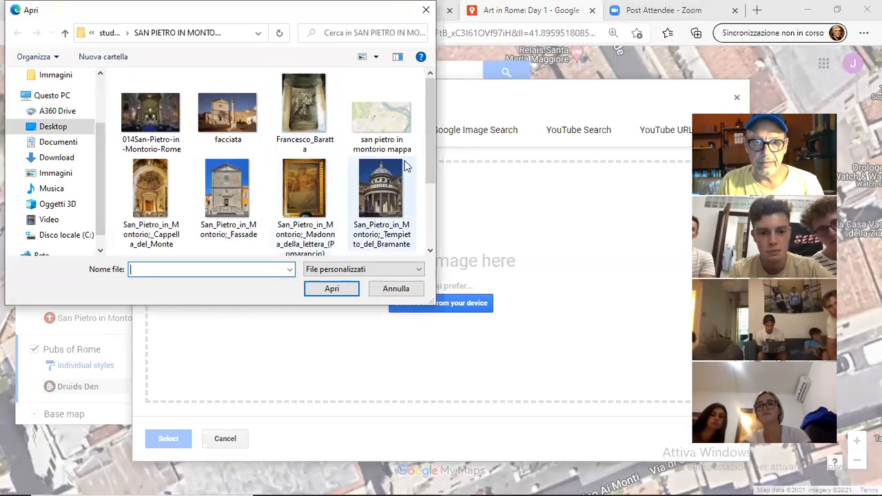
left_click(372, 200)
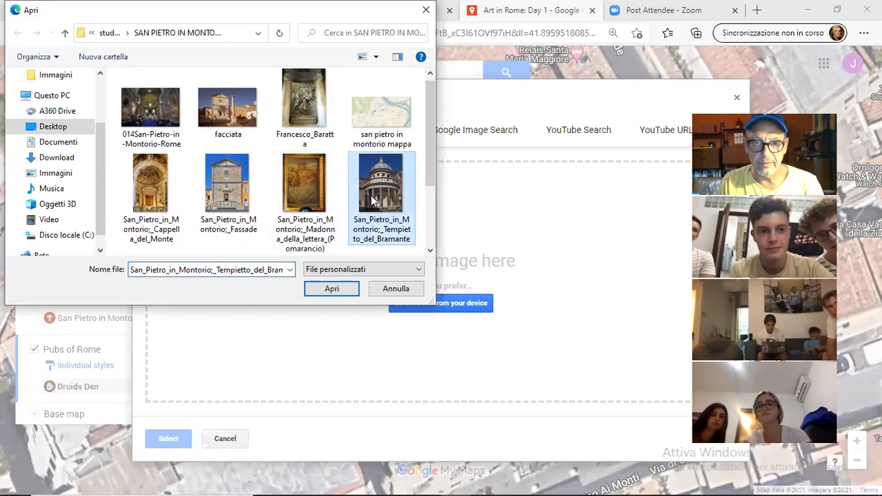
left_click(343, 289)
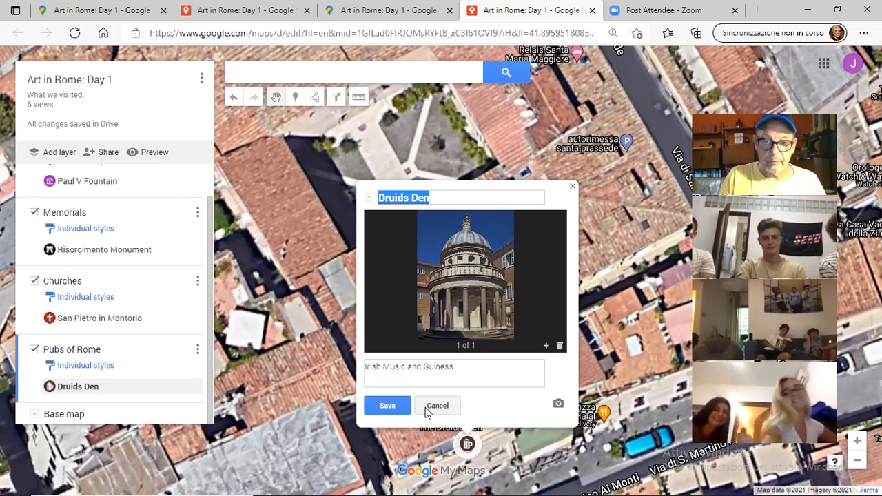
left_click(386, 407)
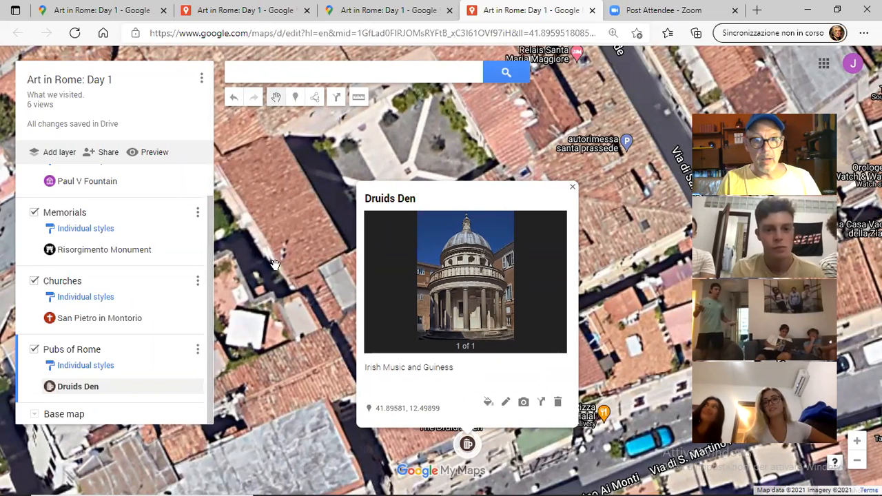
left_click(573, 189)
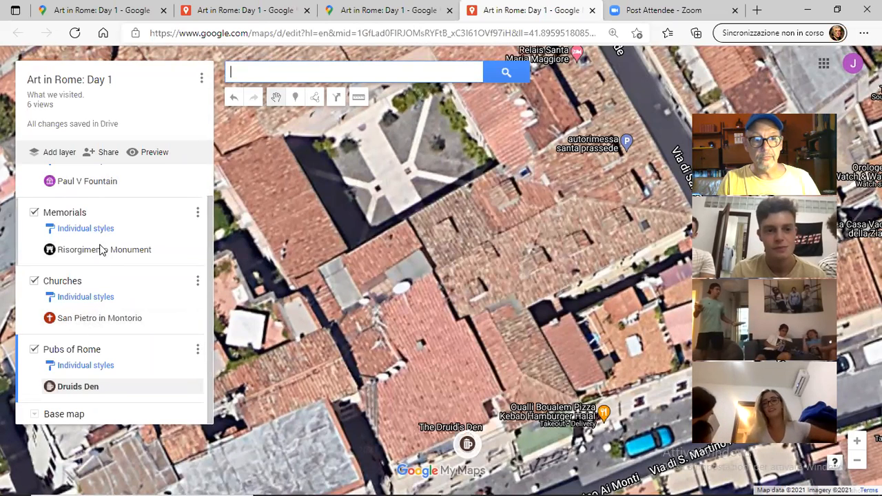
Step: Switch to the other open copy of the "Art in Rome: Day 1" map around San Pietro in Montorio and shift the video thumbnails aside
scroll(120, 358, "up", 1)
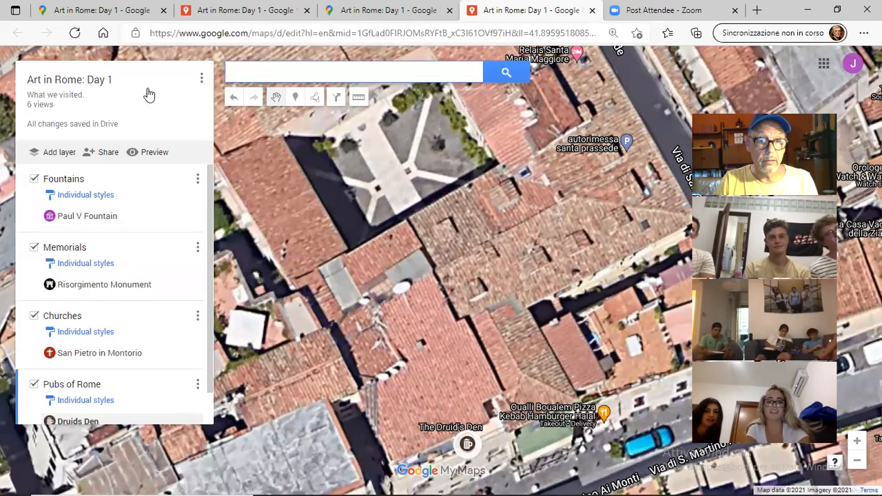
left_click(216, 22)
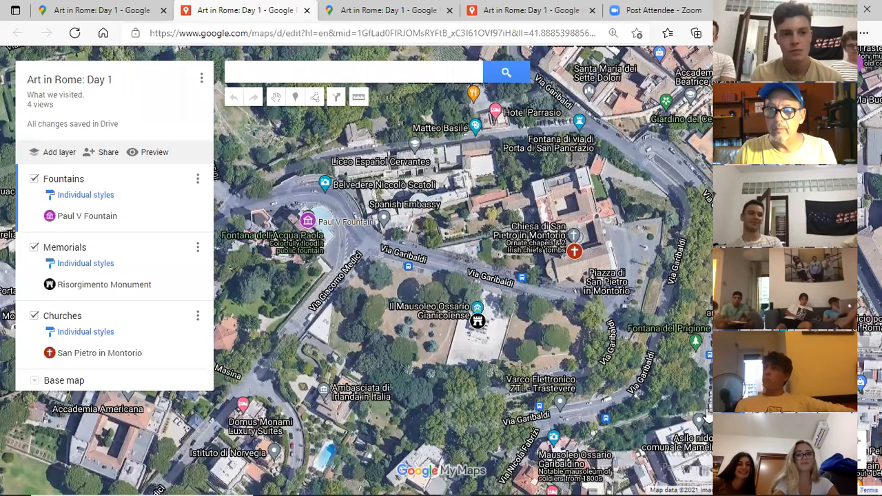
left_click_drag(714, 121, 559, 121)
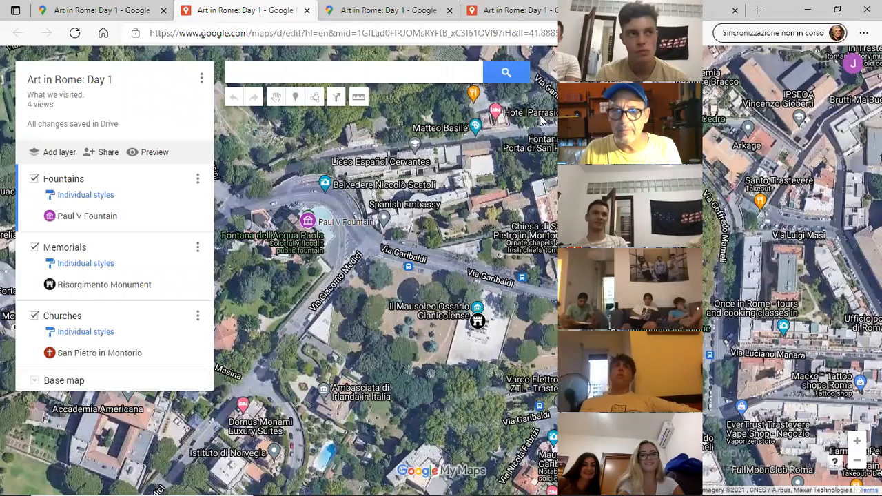